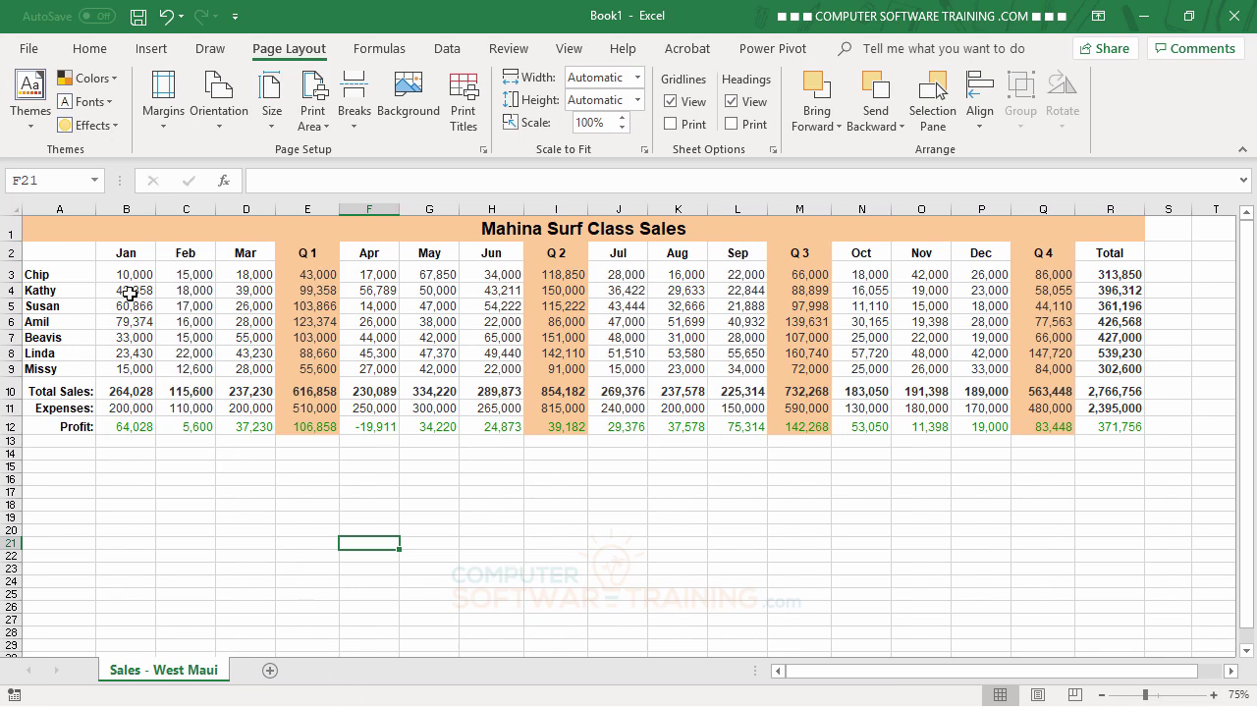
Group the January to March columns, B through D, as an outline group.
left_click_drag(124, 209, 229, 213)
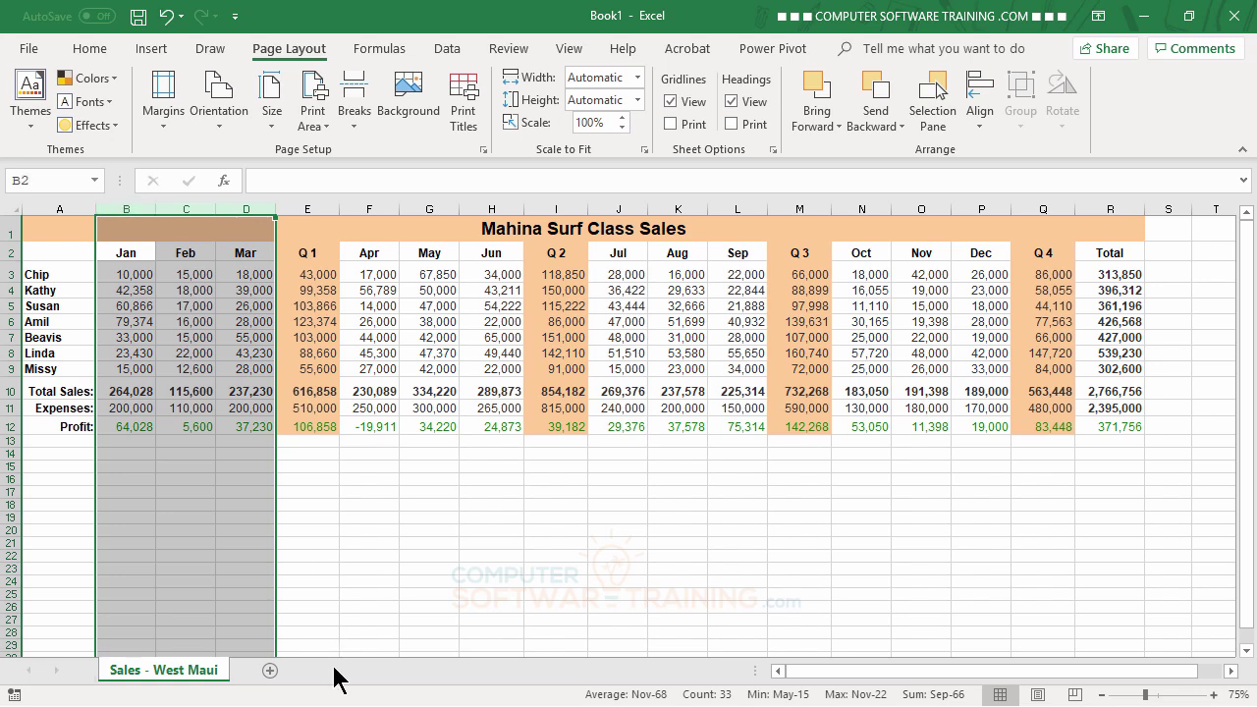
left_click(448, 52)
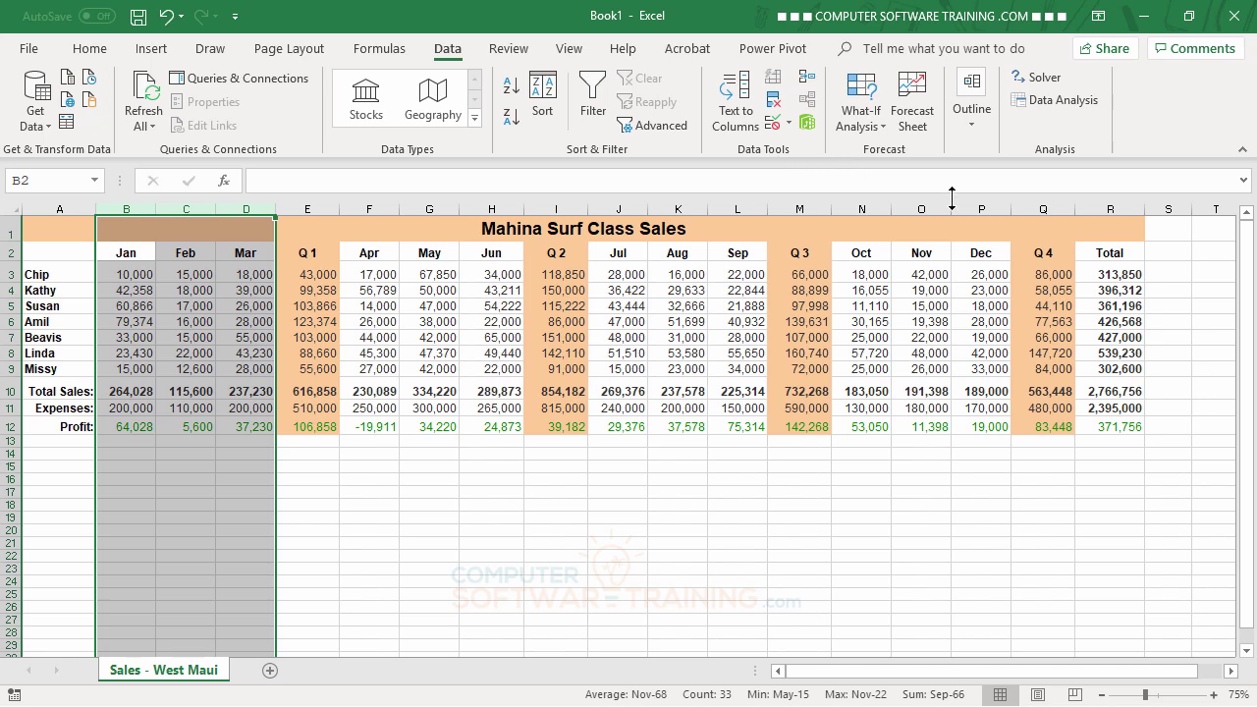
left_click(977, 133)
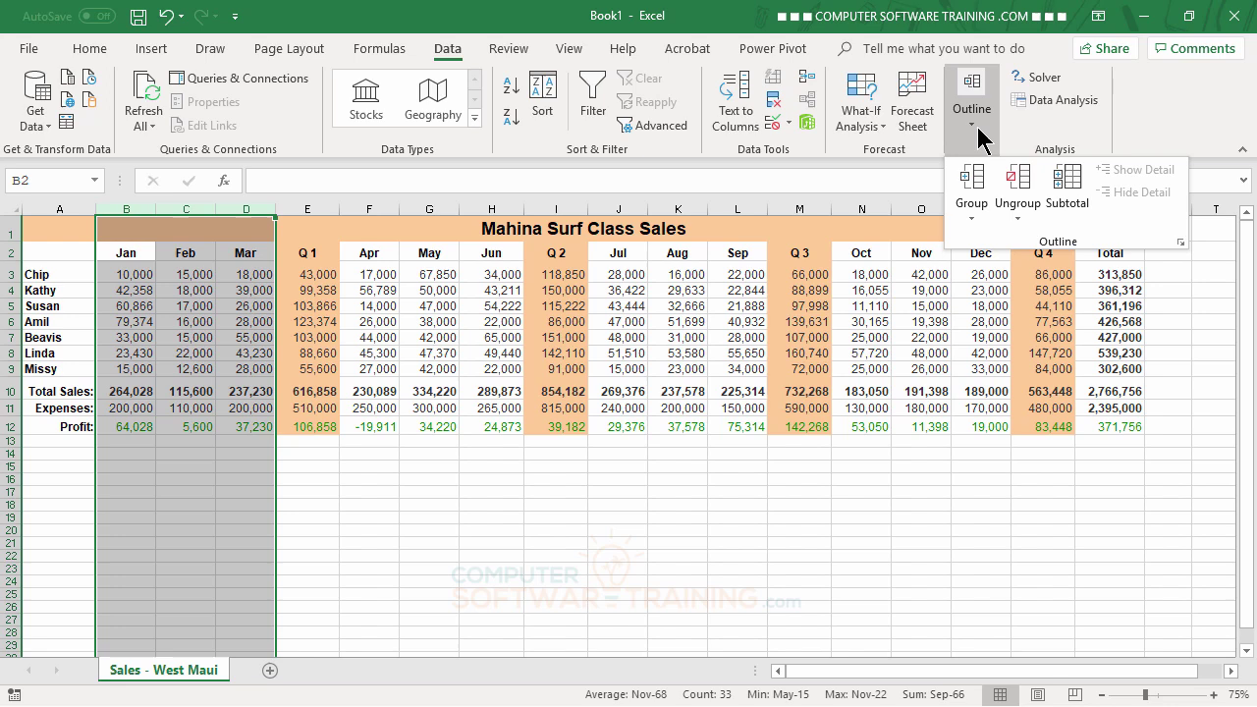
left_click(976, 217)
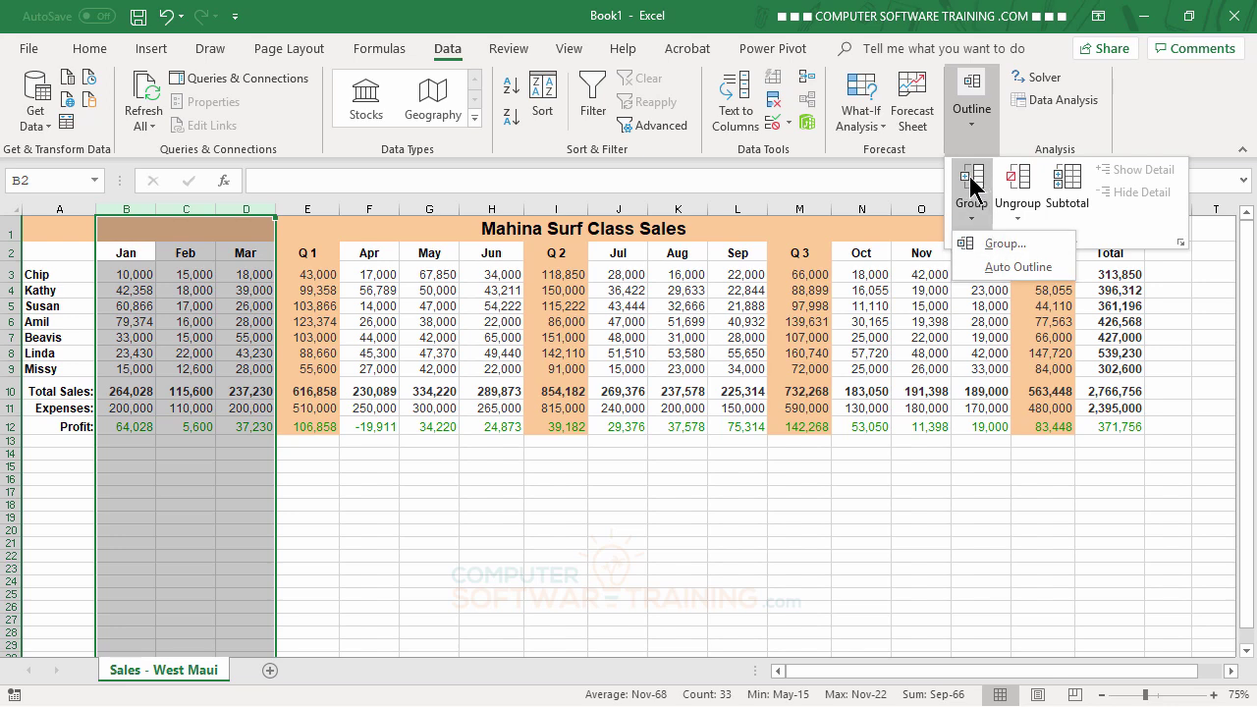
left_click(972, 185)
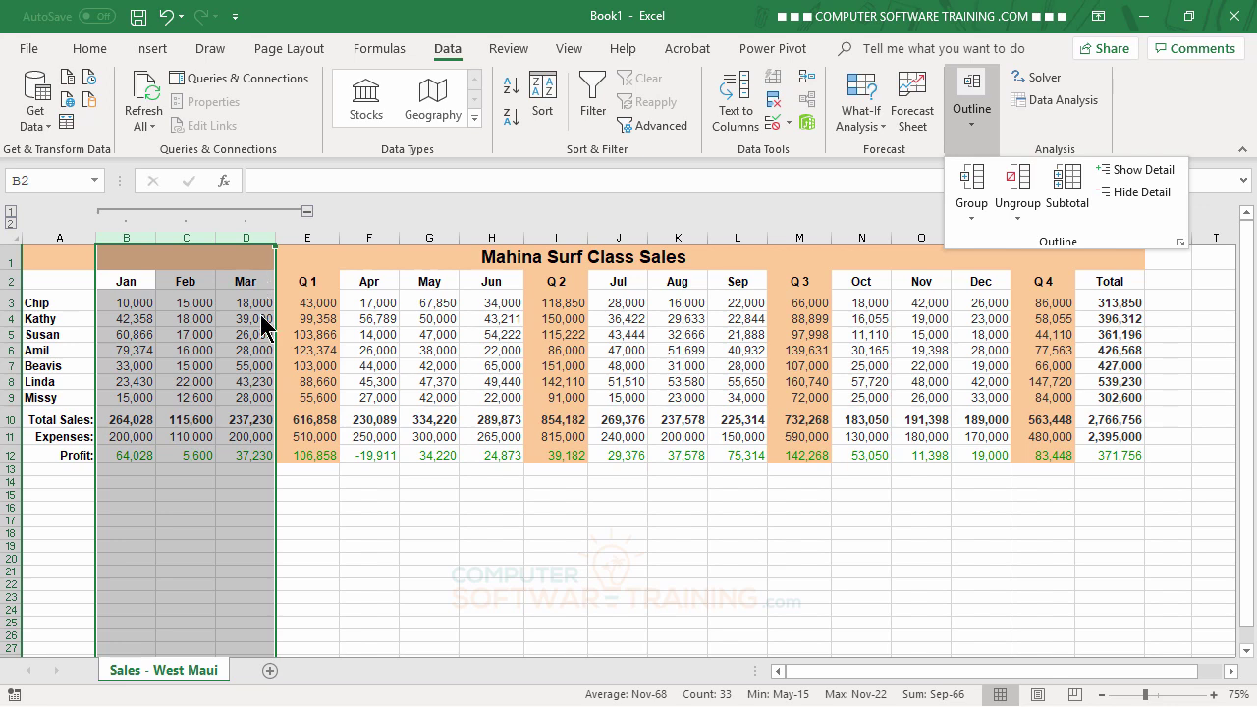
left_click(376, 505)
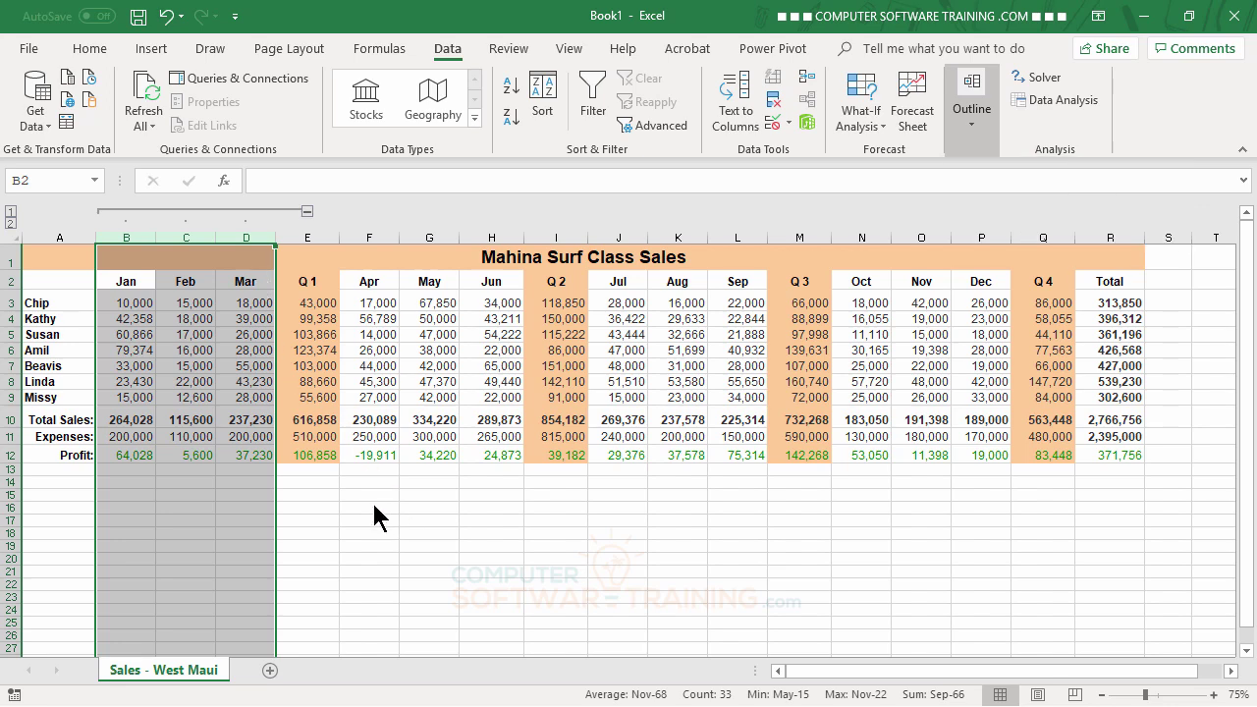
left_click(154, 487)
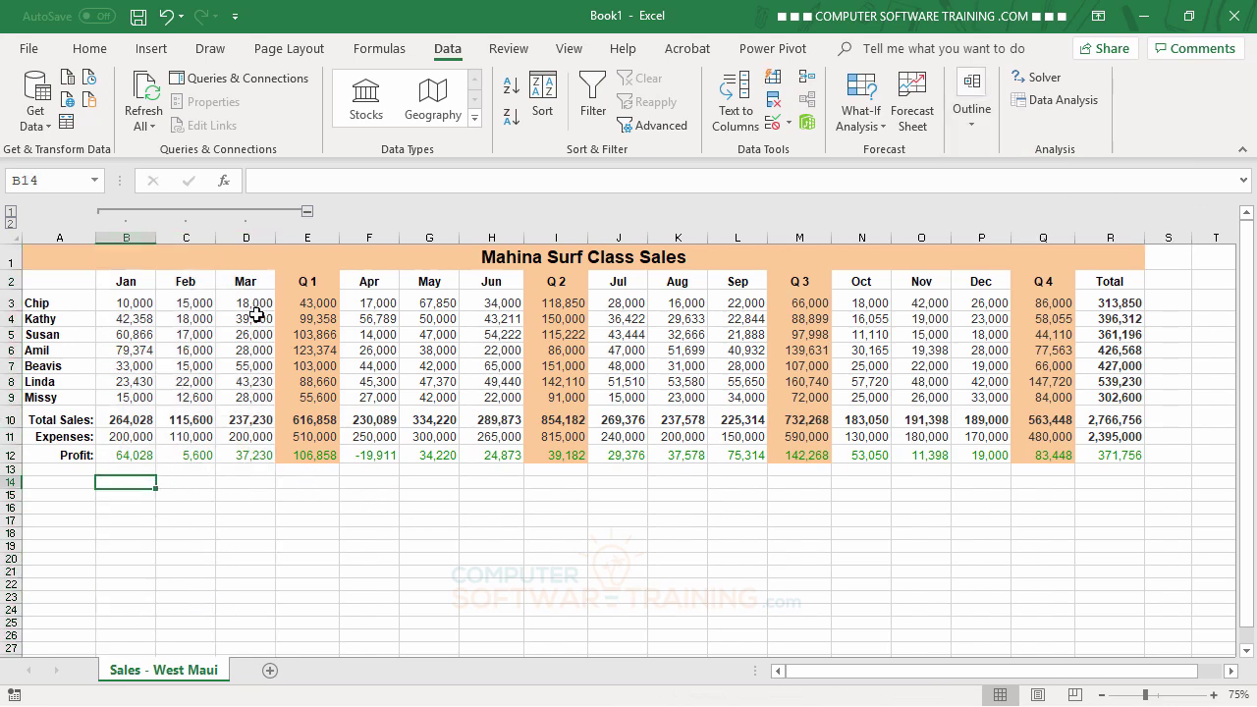
Collapse and re-expand the January to March column group twice to check how it hides the months.
left_click(306, 213)
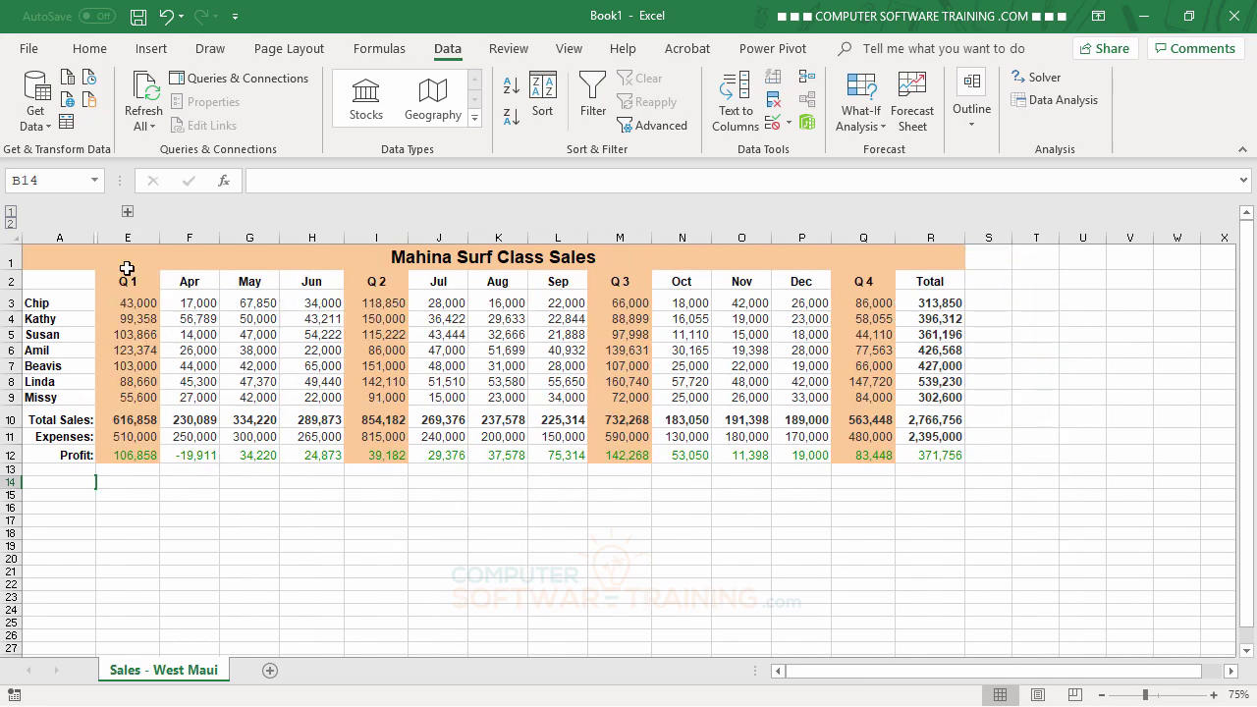
left_click(126, 212)
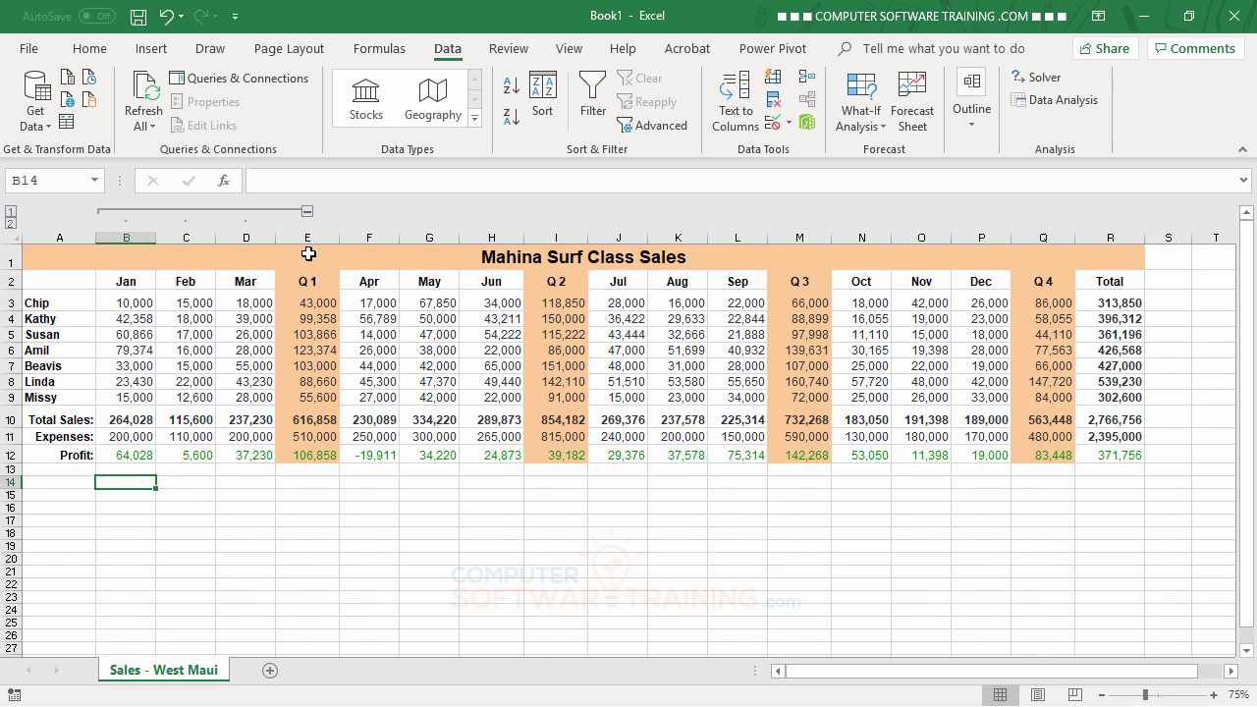
left_click(308, 211)
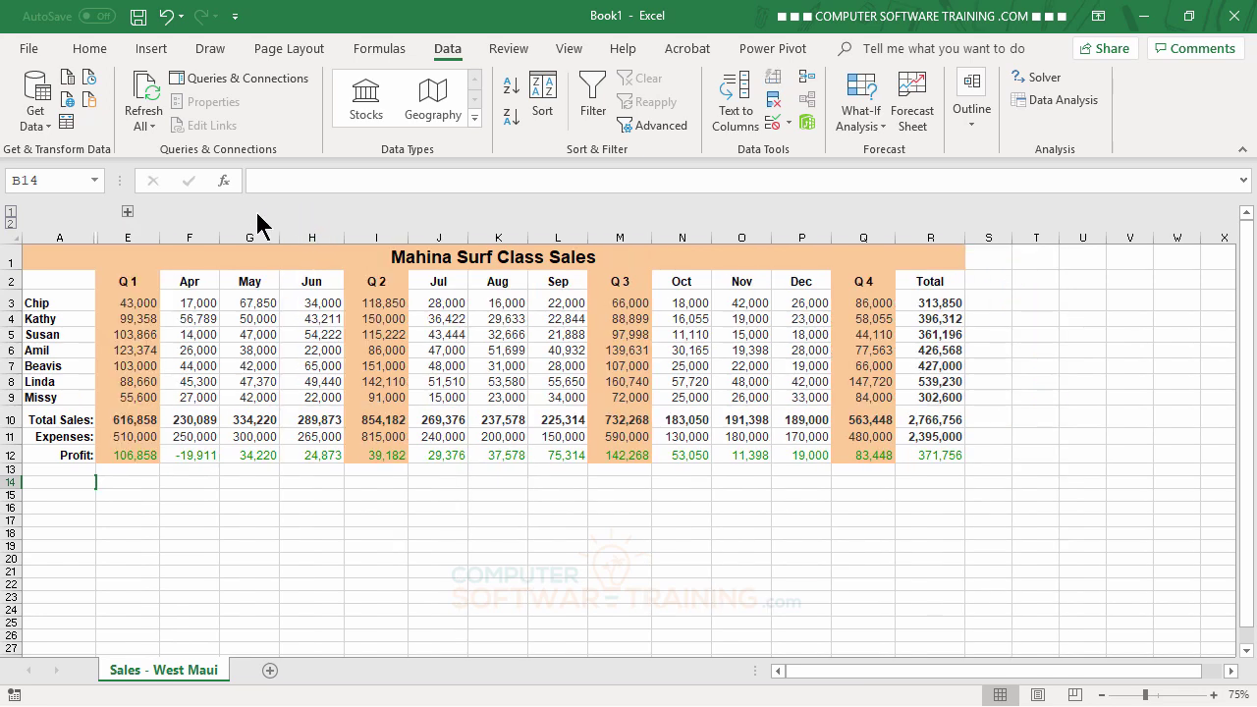
left_click(127, 212)
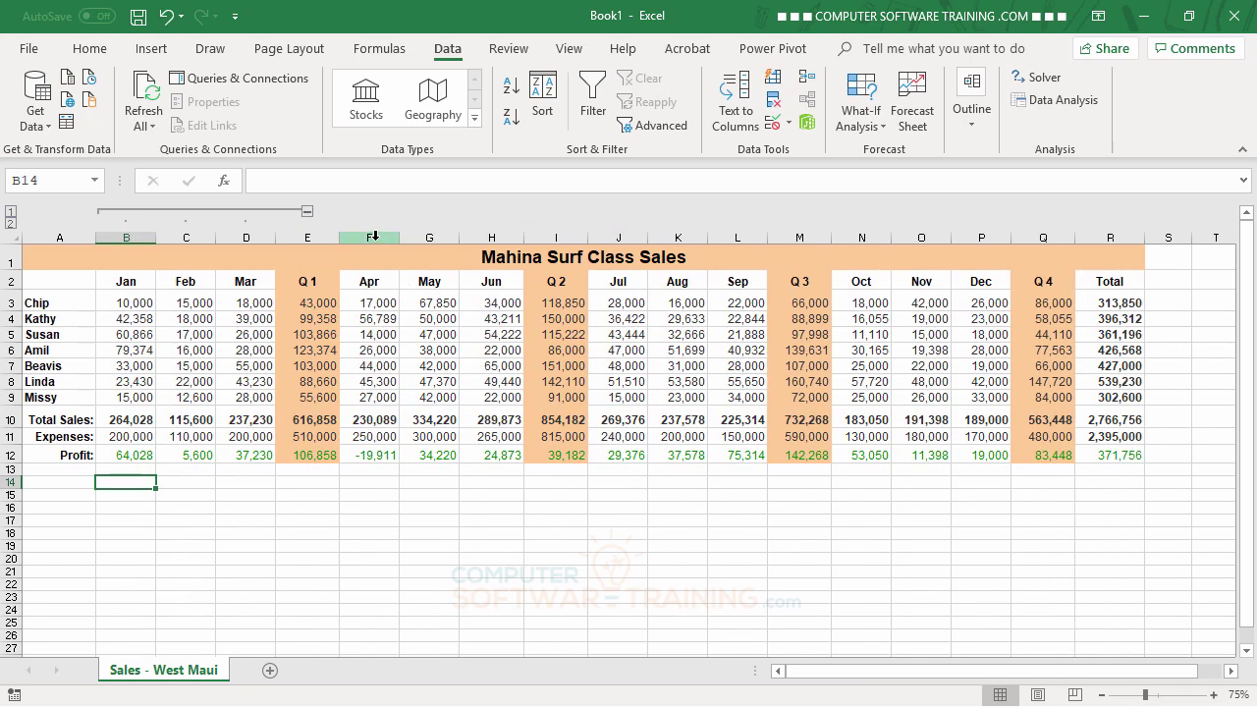
Group the April to June columns, F through H, as an outline group.
left_click_drag(374, 236, 485, 237)
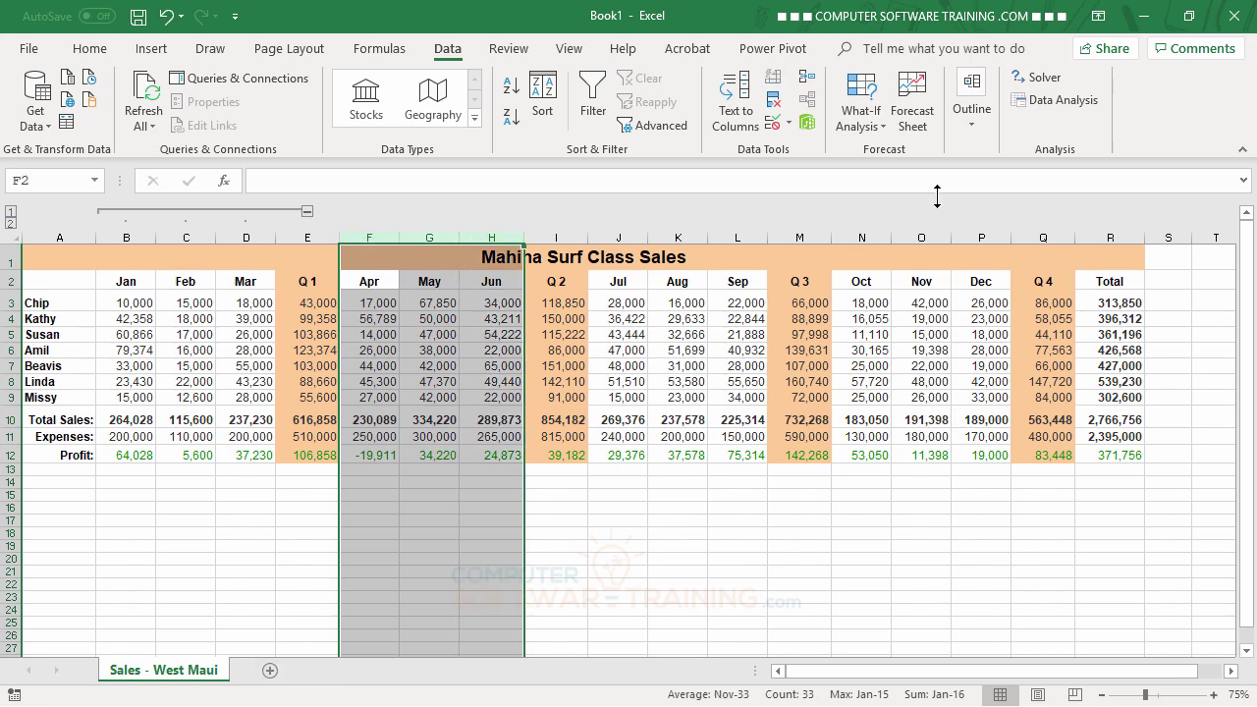
left_click(985, 132)
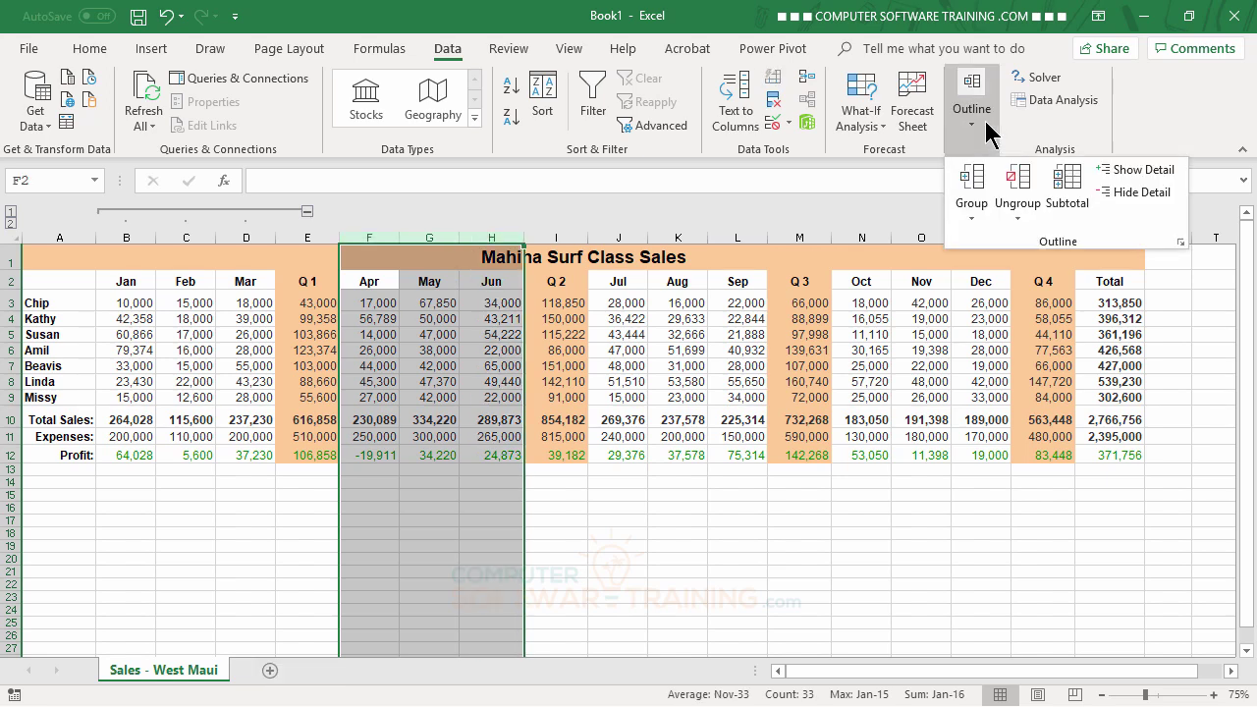
left_click(973, 182)
Group the July to September columns, J through L, as an outline group.
left_click(619, 236)
left_click_drag(618, 237, 737, 230)
left_click(967, 118)
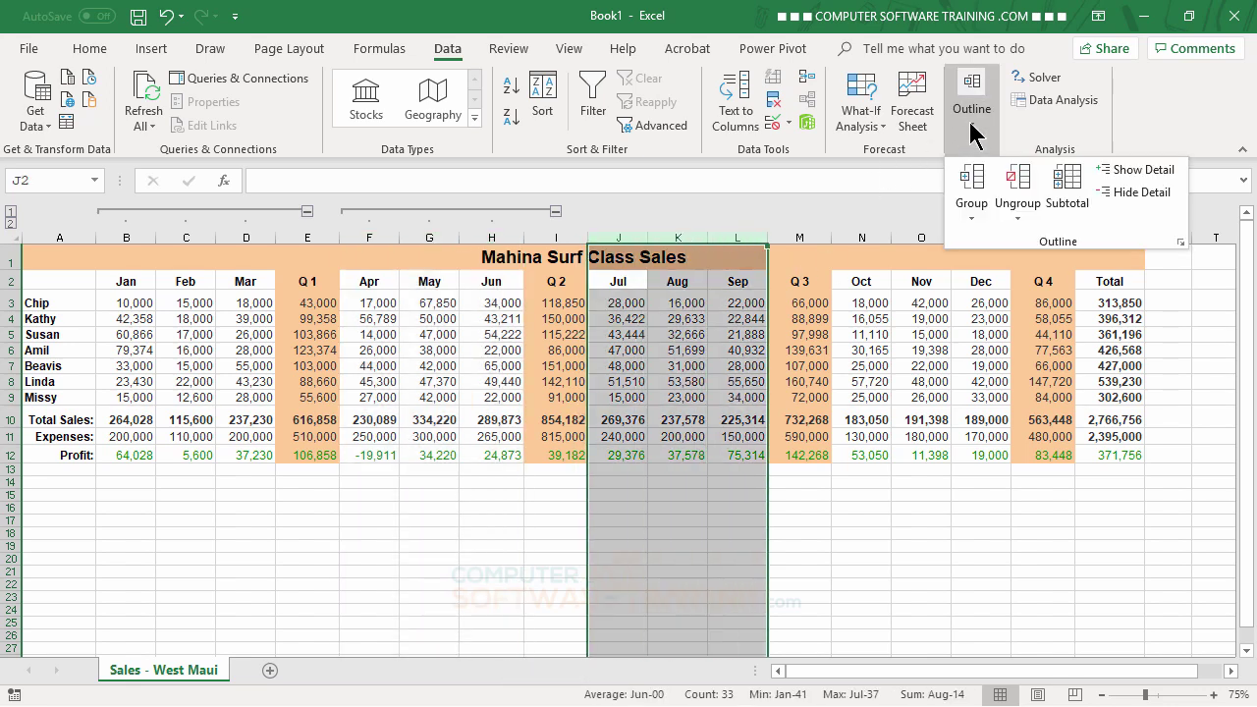
left_click(970, 187)
Group the October to December columns, N through P, as an outline group.
left_click_drag(861, 239, 976, 190)
left_click(971, 115)
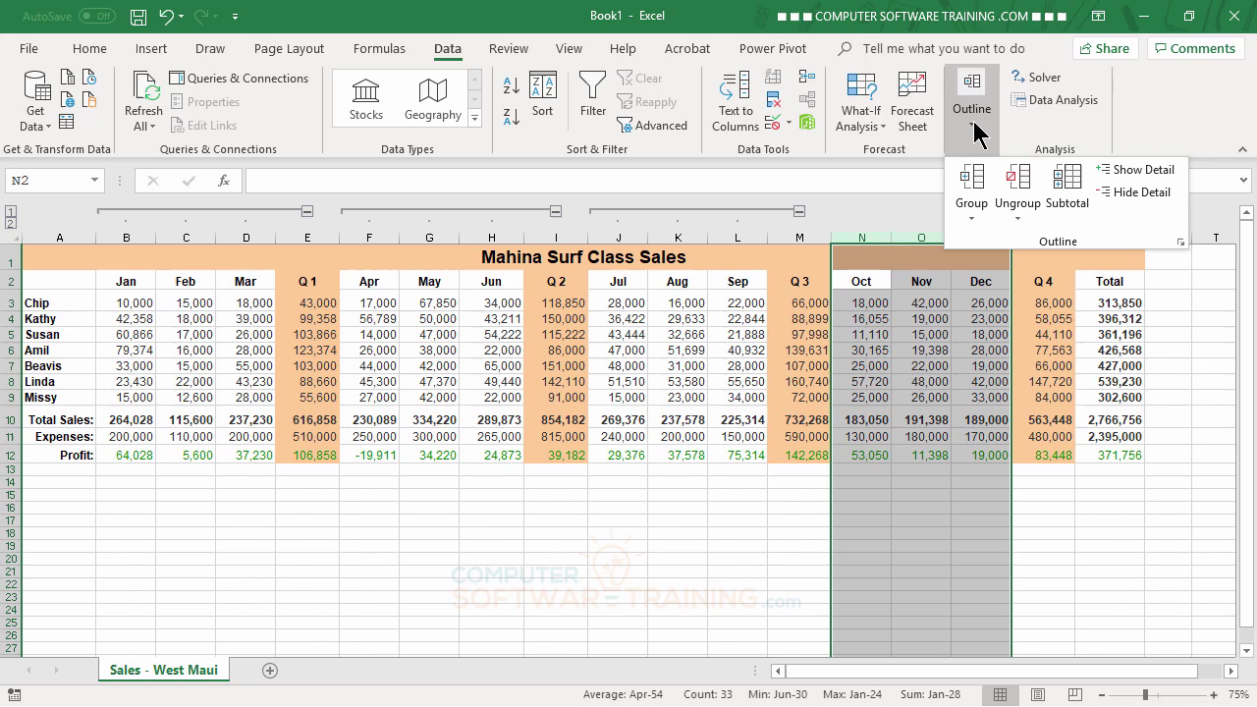
left_click(974, 179)
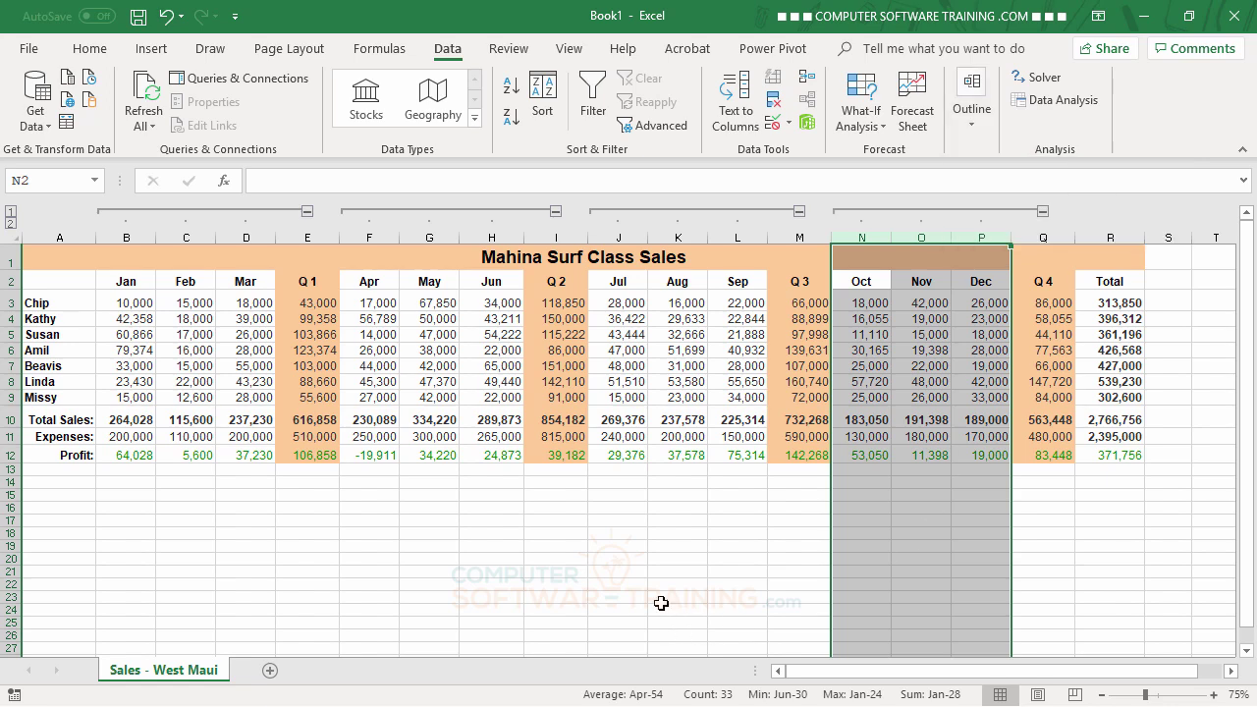
Add an outer outline group covering all month and quarter columns, B through Q.
left_click(118, 239)
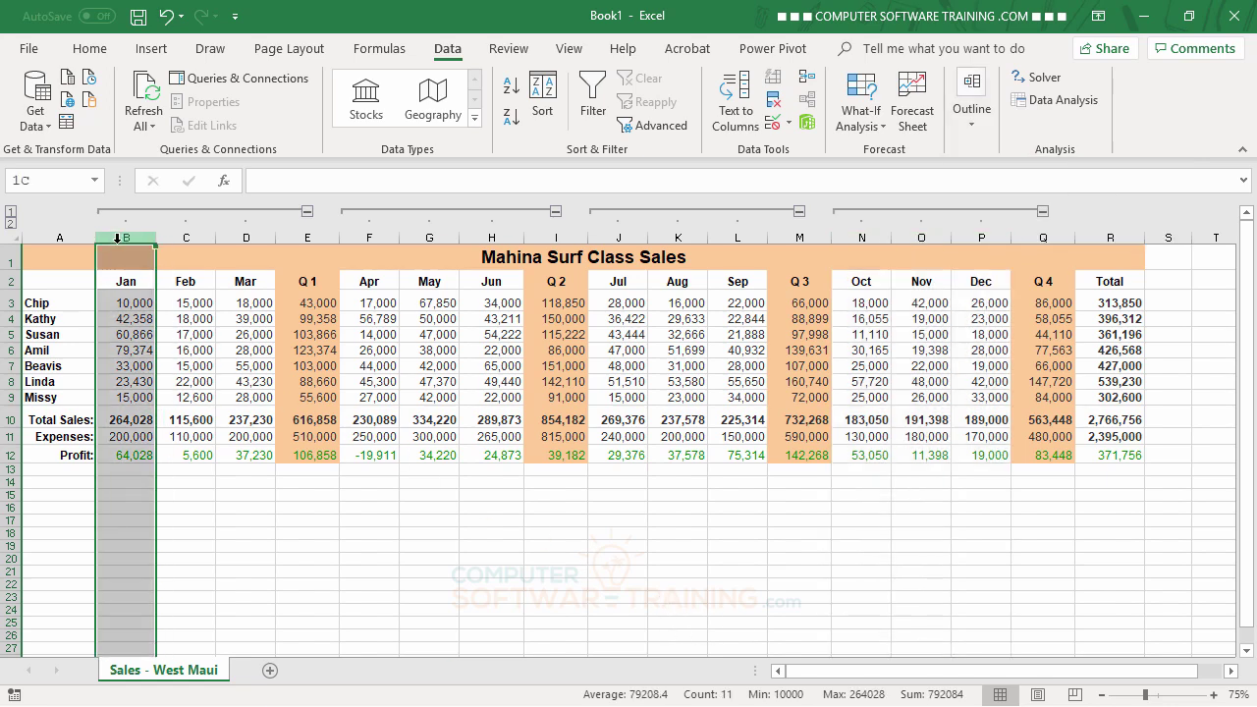
left_click_drag(117, 242, 1026, 238)
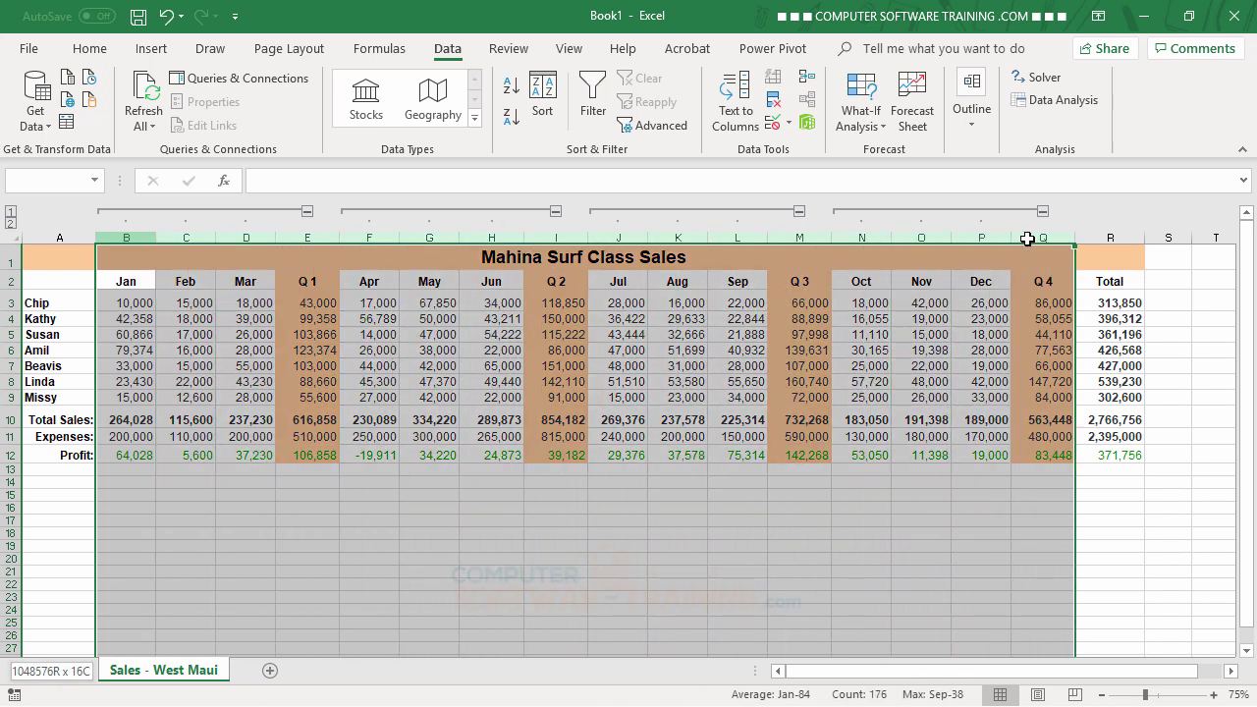
left_click(985, 128)
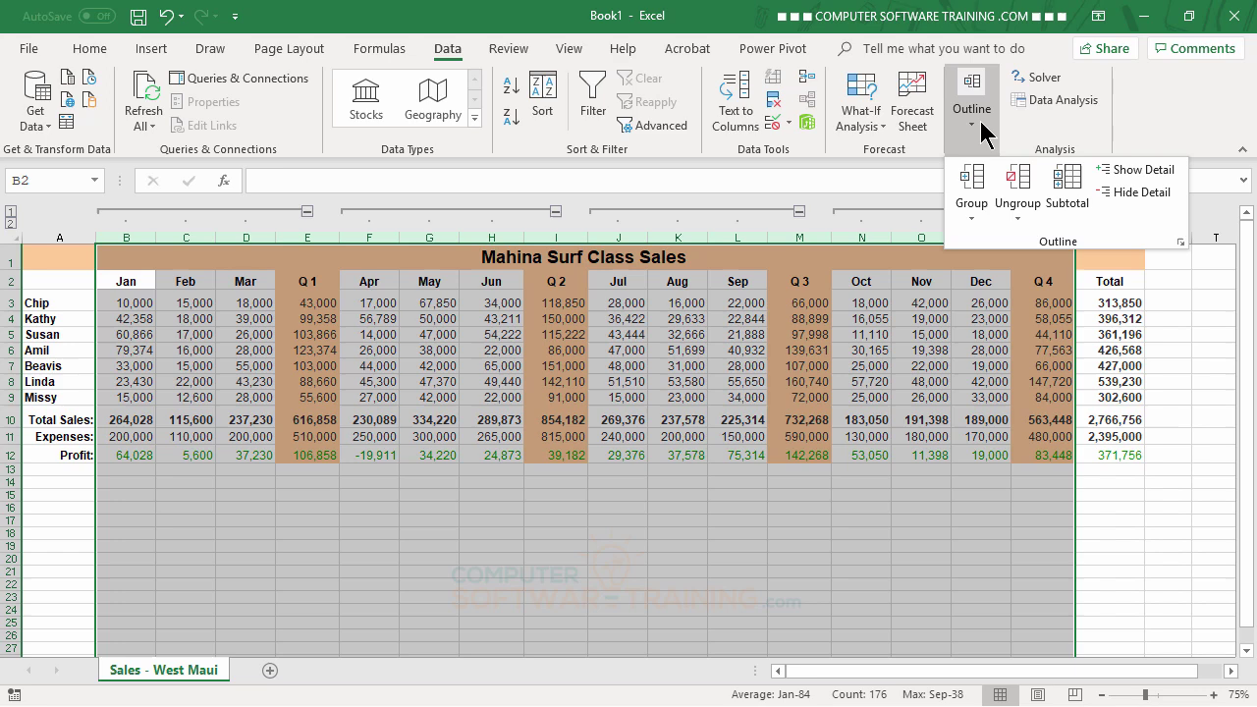
left_click(982, 187)
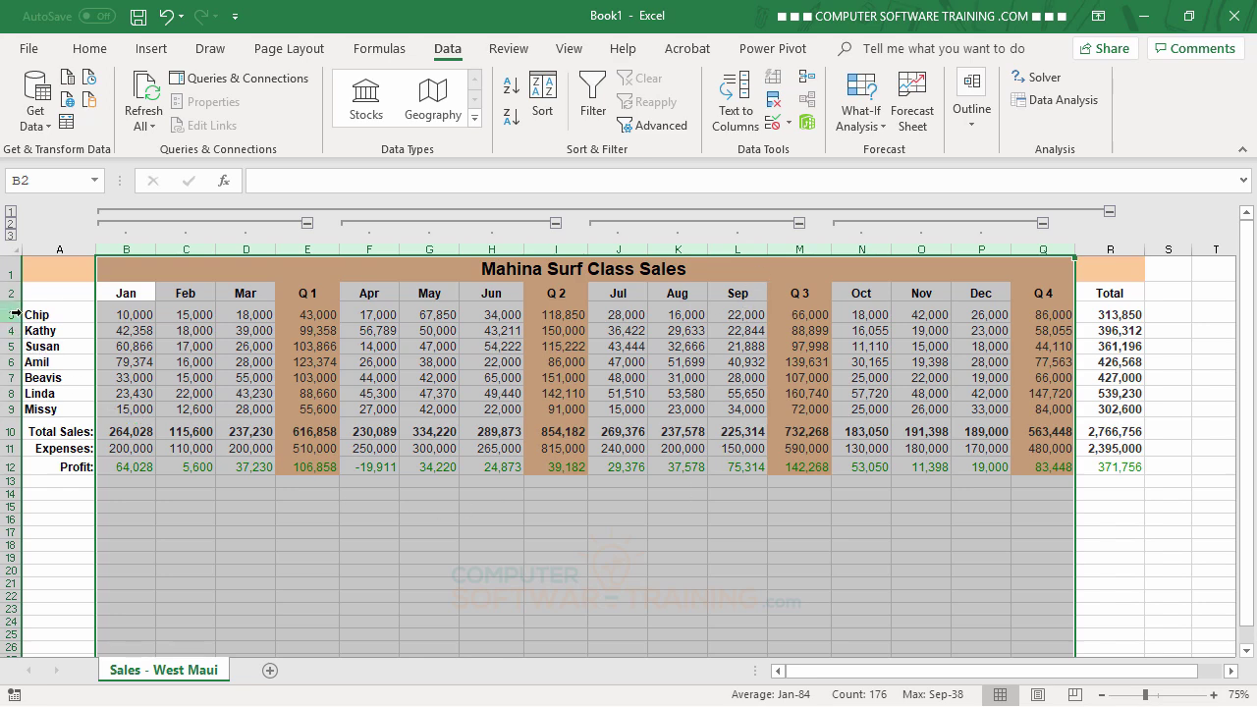
Group the individual salesperson rows, 3 through 9, above the Total Sales row.
left_click_drag(12, 313, 9, 408)
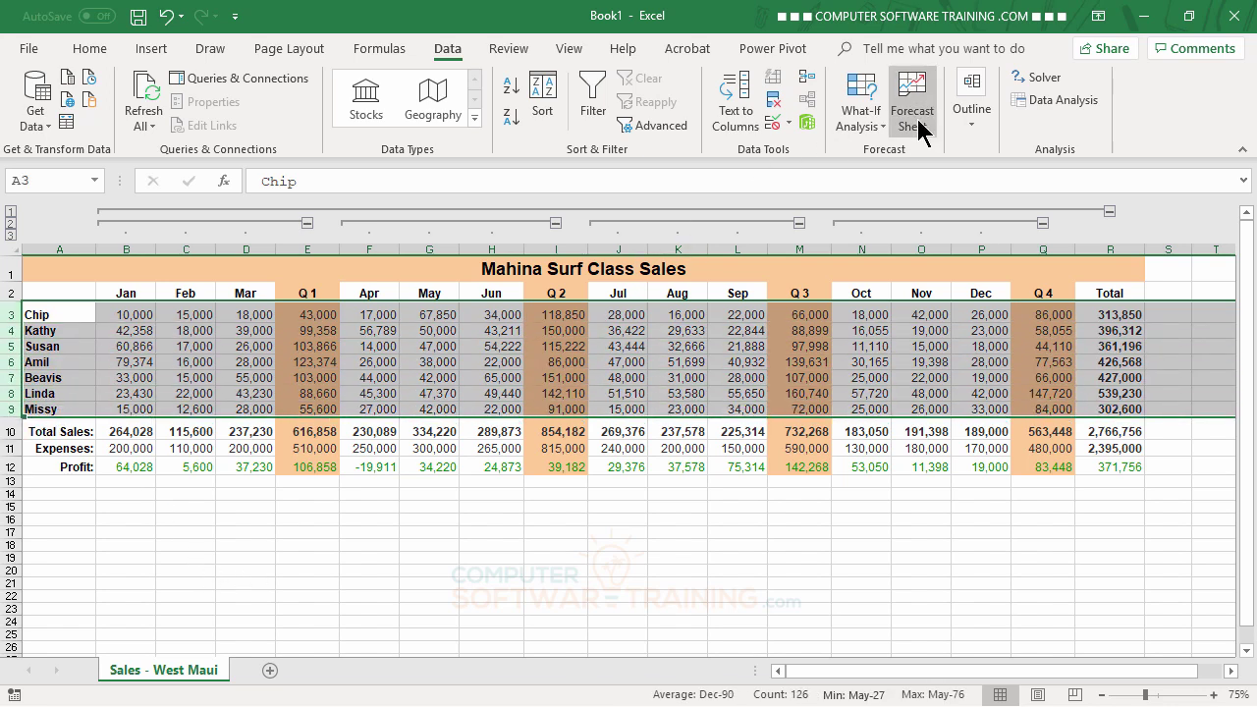
left_click(968, 127)
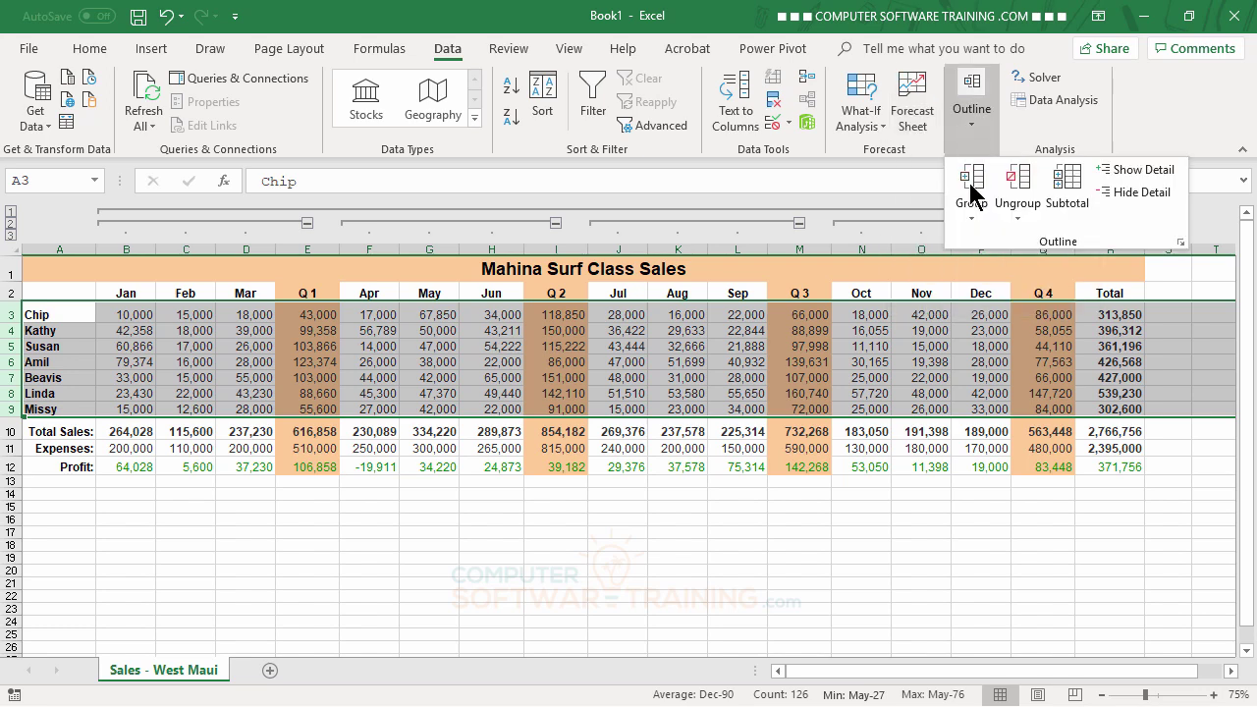
left_click(970, 180)
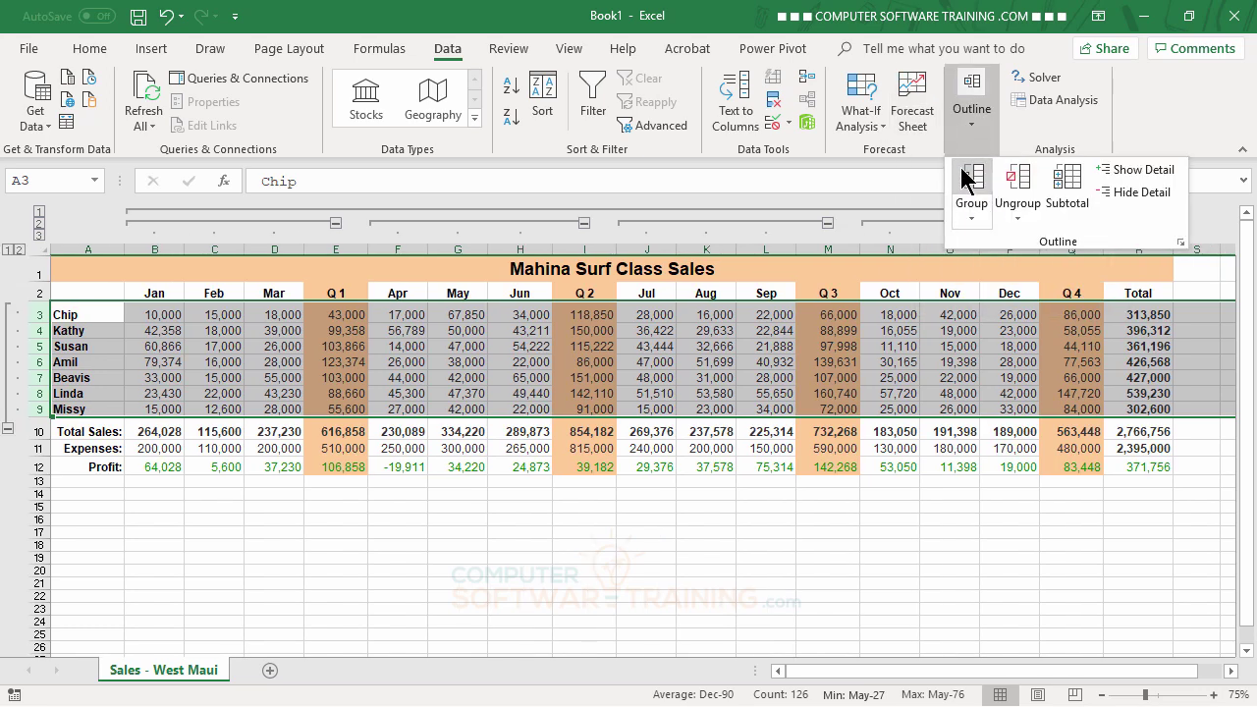
left_click(394, 583)
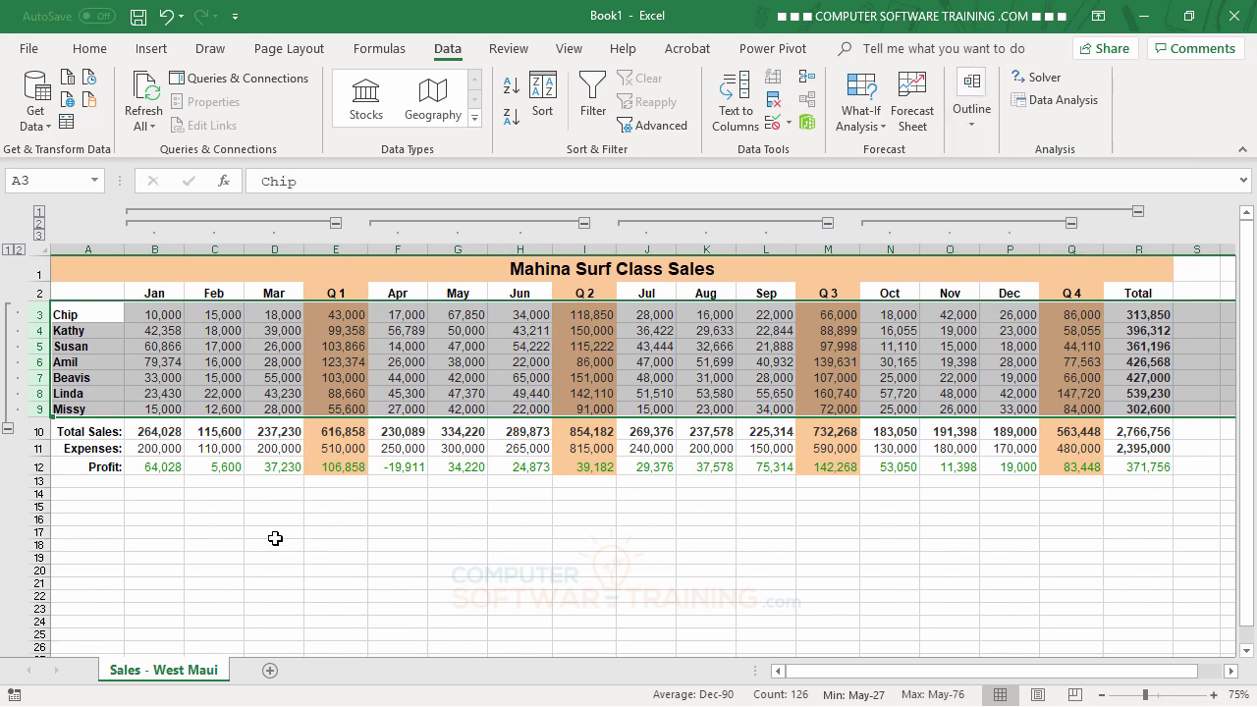
Collapse the first- and second-quarter month groups, and expand both again.
left_click(336, 224)
left_click(404, 224)
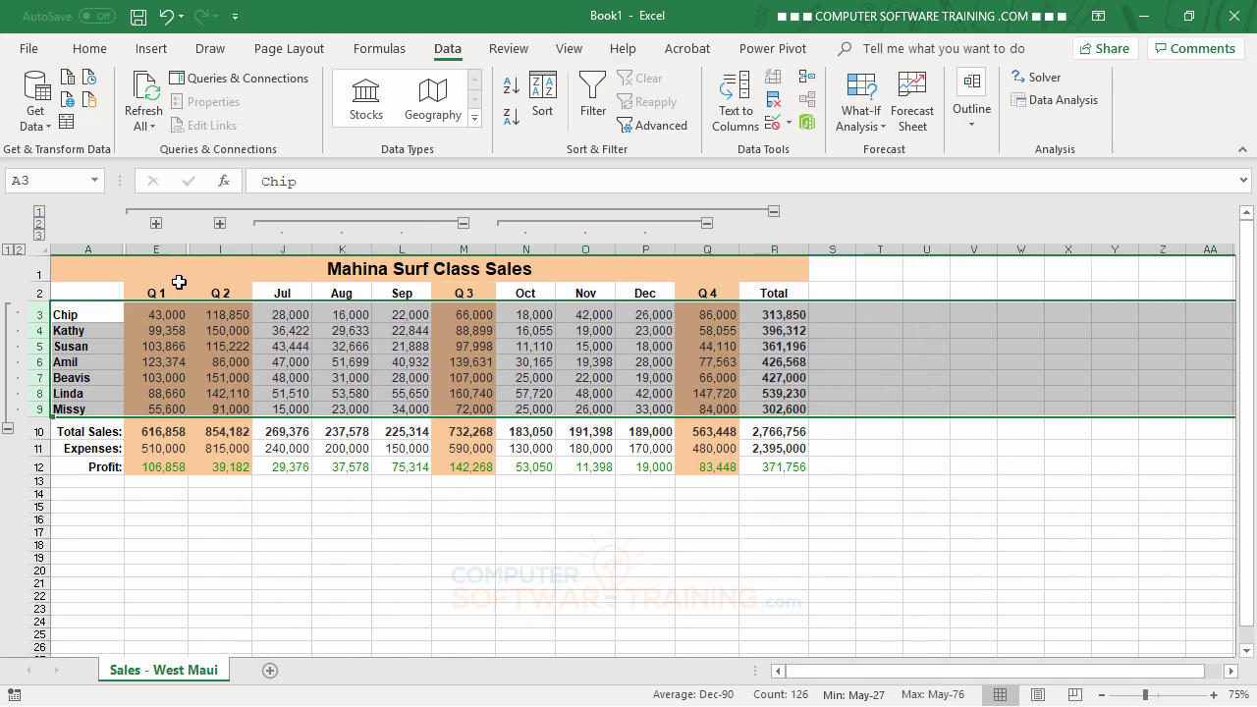
left_click(156, 223)
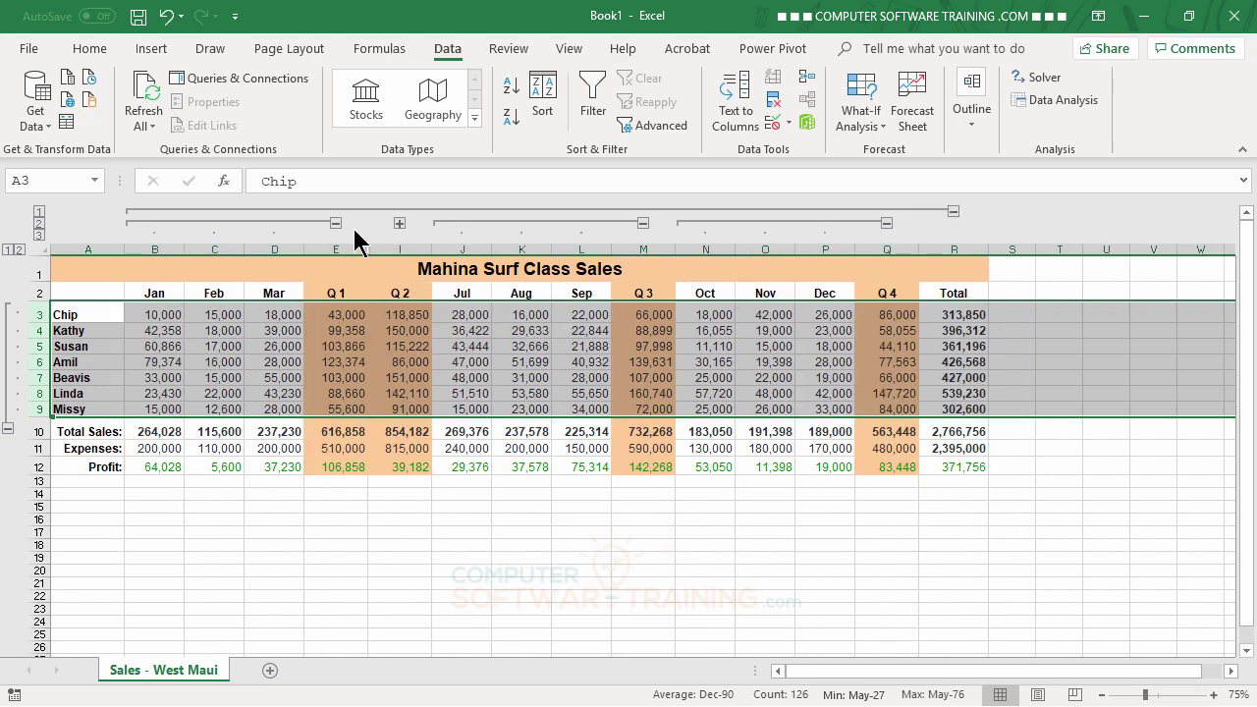
left_click(399, 225)
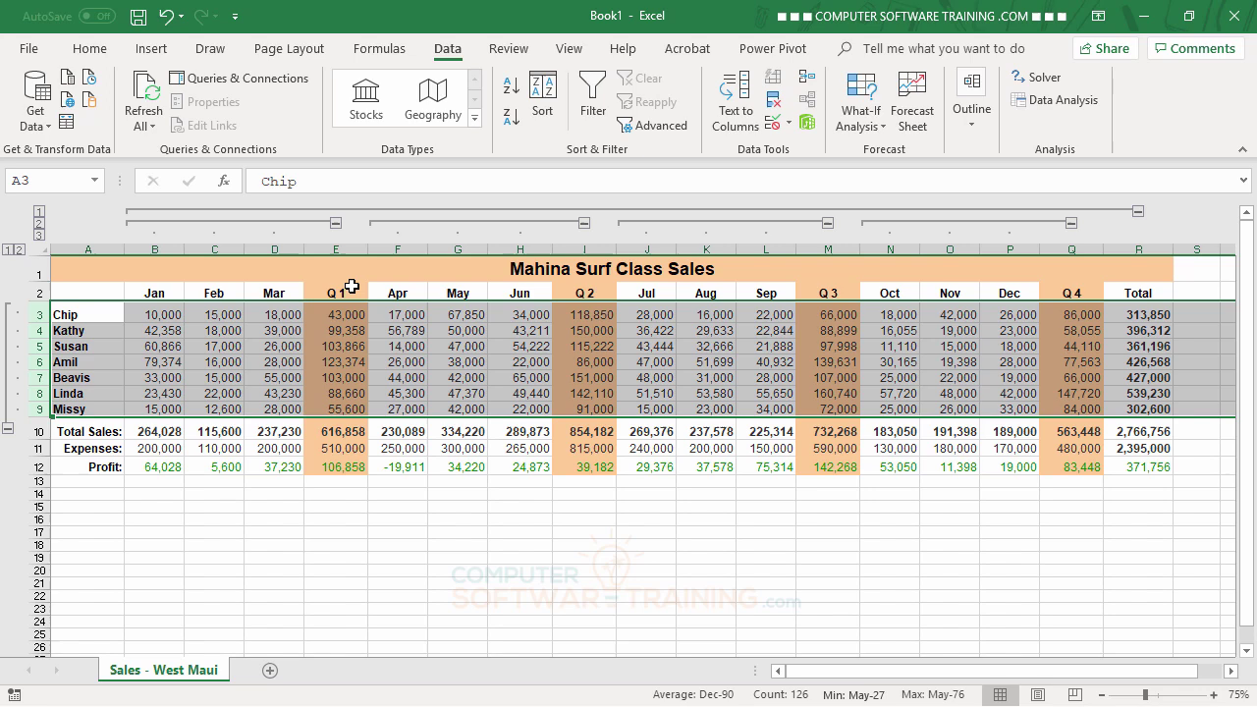
View the column outline at level 2 and at level 1, and return it to level 3.
left_click(38, 224)
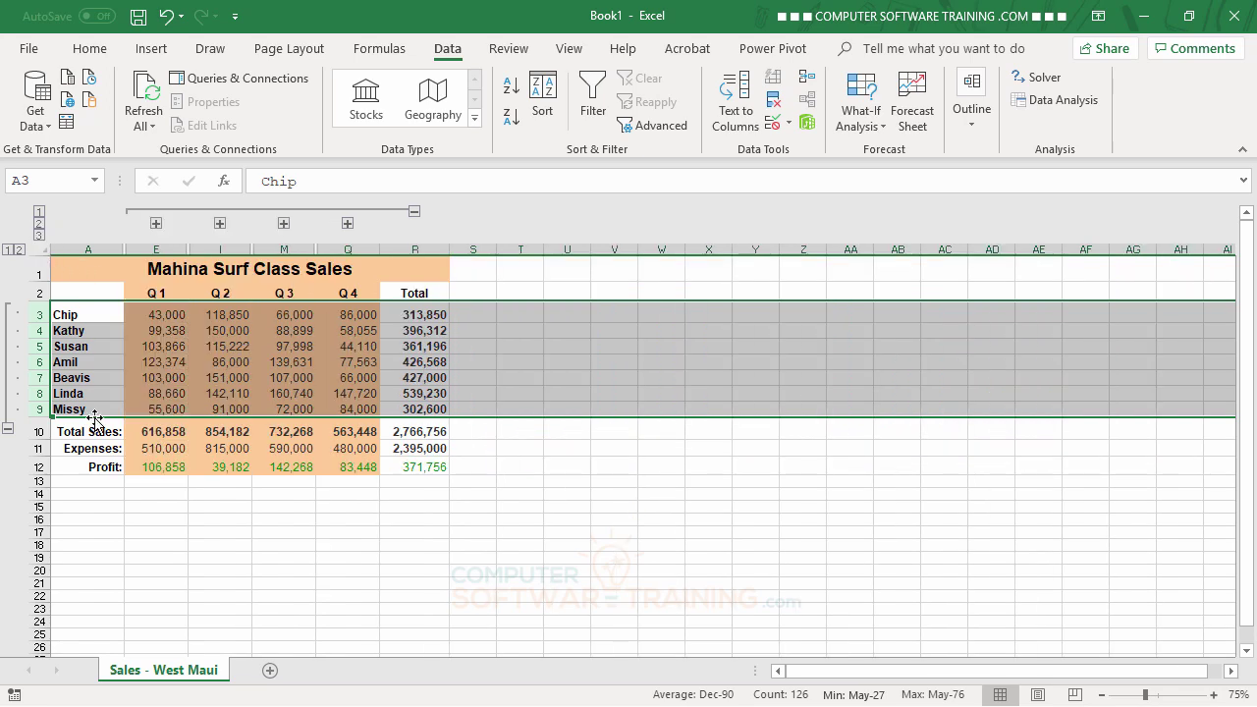
left_click(38, 211)
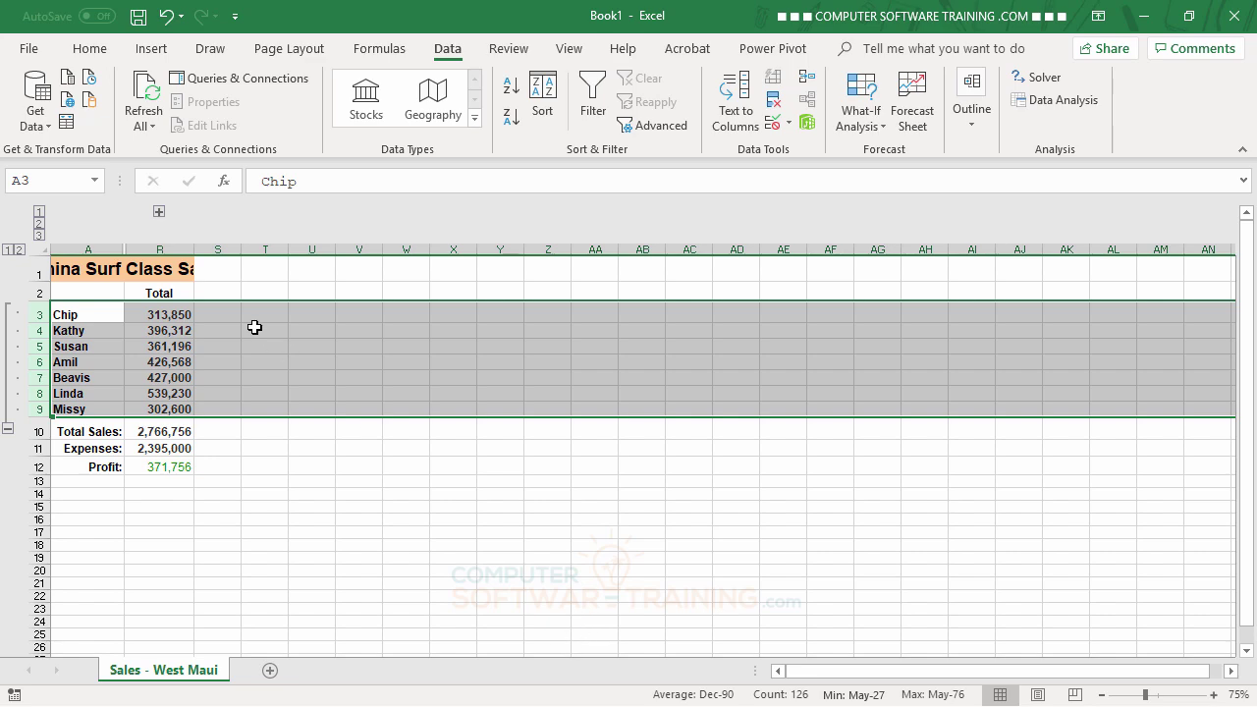
left_click(38, 234)
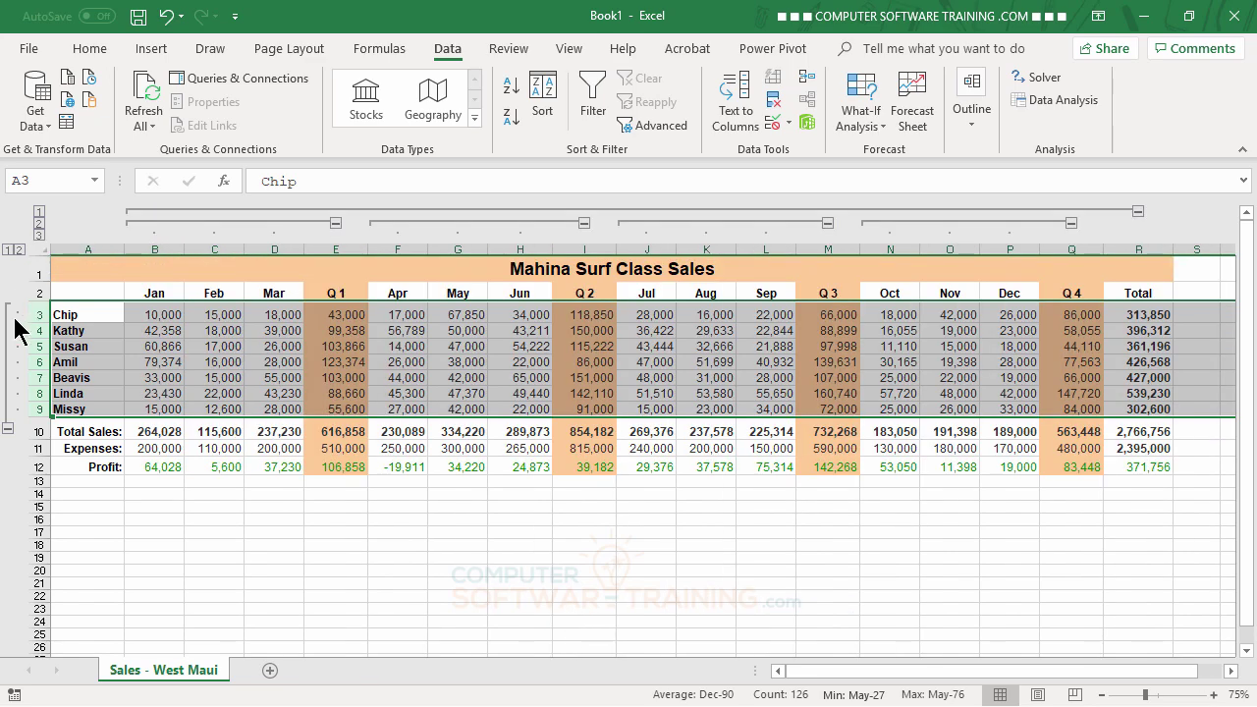
View the row outline at level 1, return it to level 2, and clear the row selection.
left_click(7, 251)
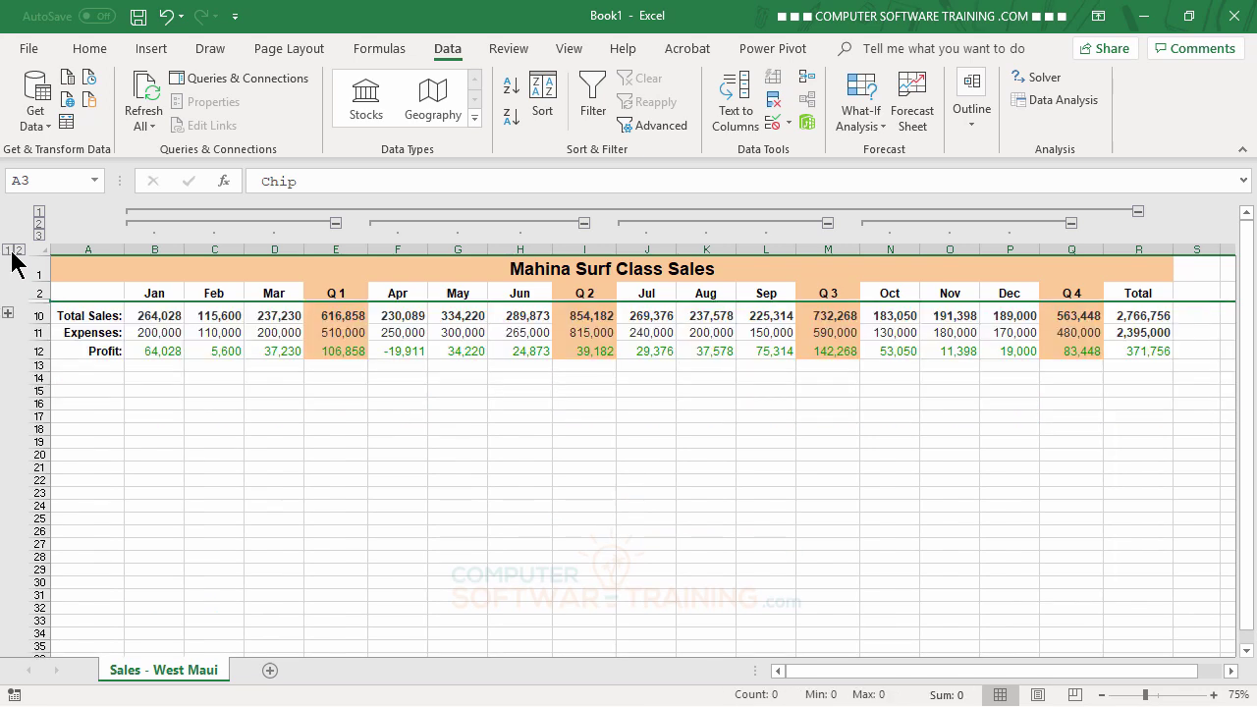
left_click(19, 251)
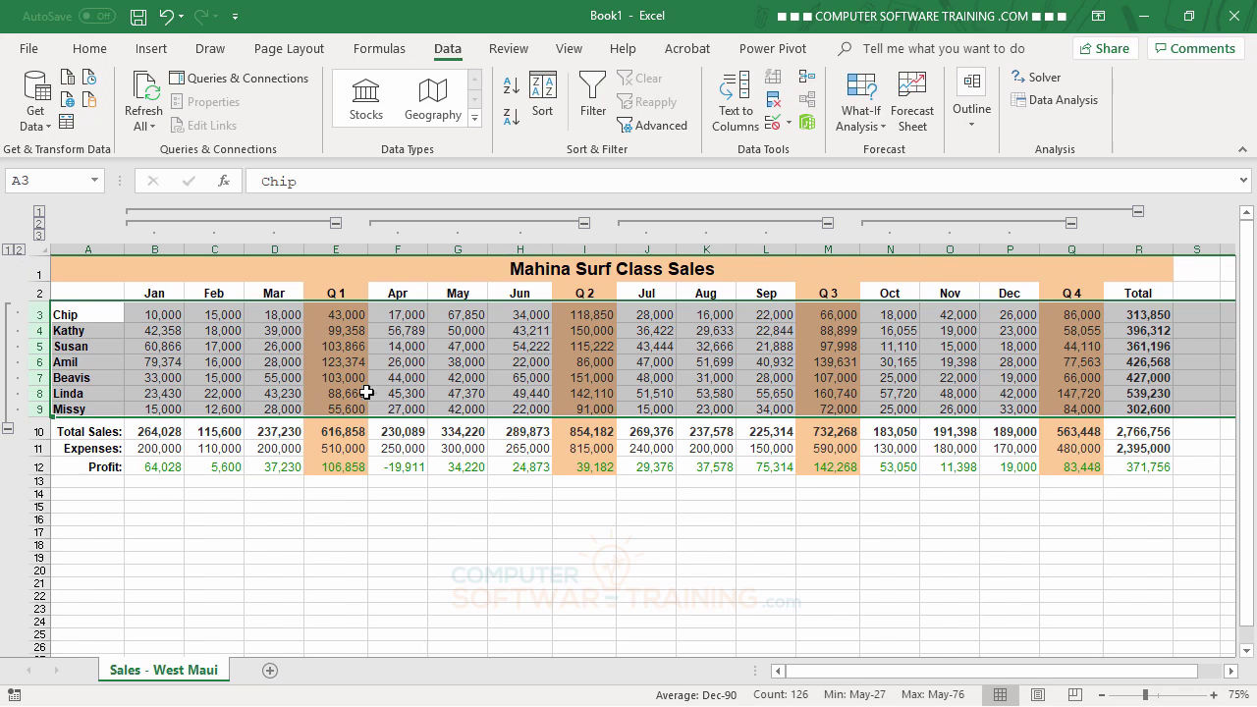
left_click(346, 502)
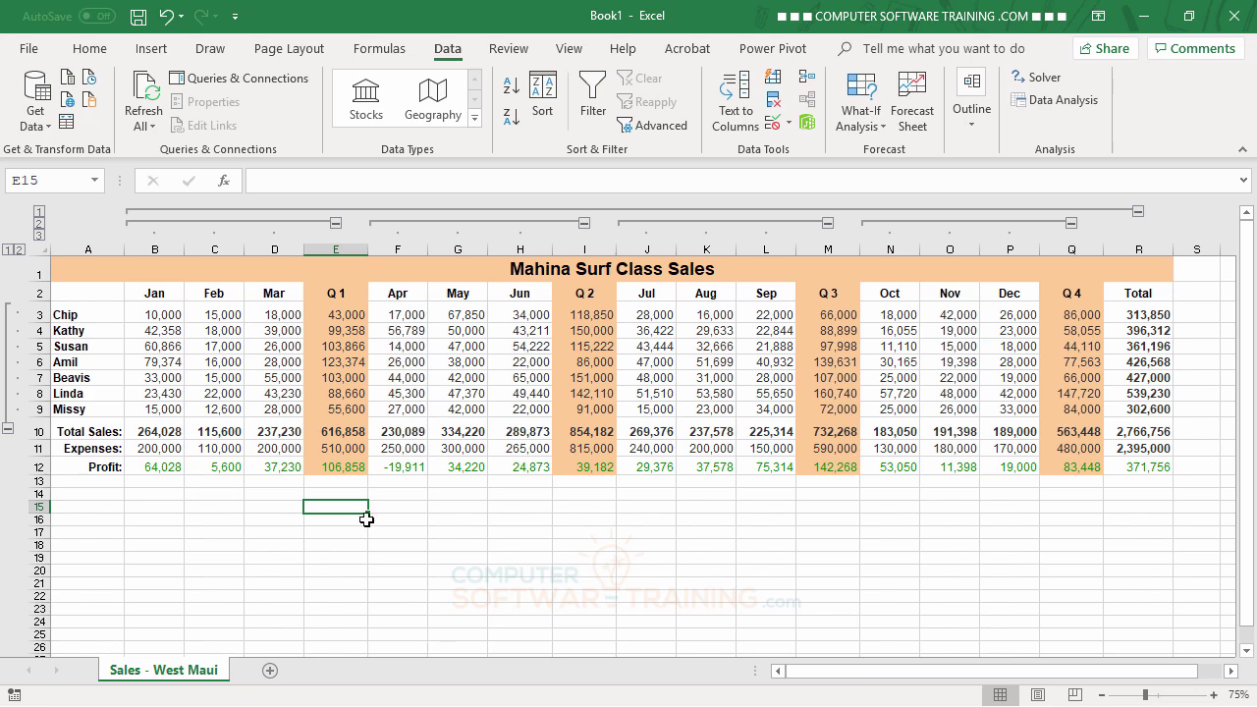
Ungroup the January through March month columns, B through D, from the first-quarter group.
left_click(155, 247)
left_click_drag(155, 247, 270, 252)
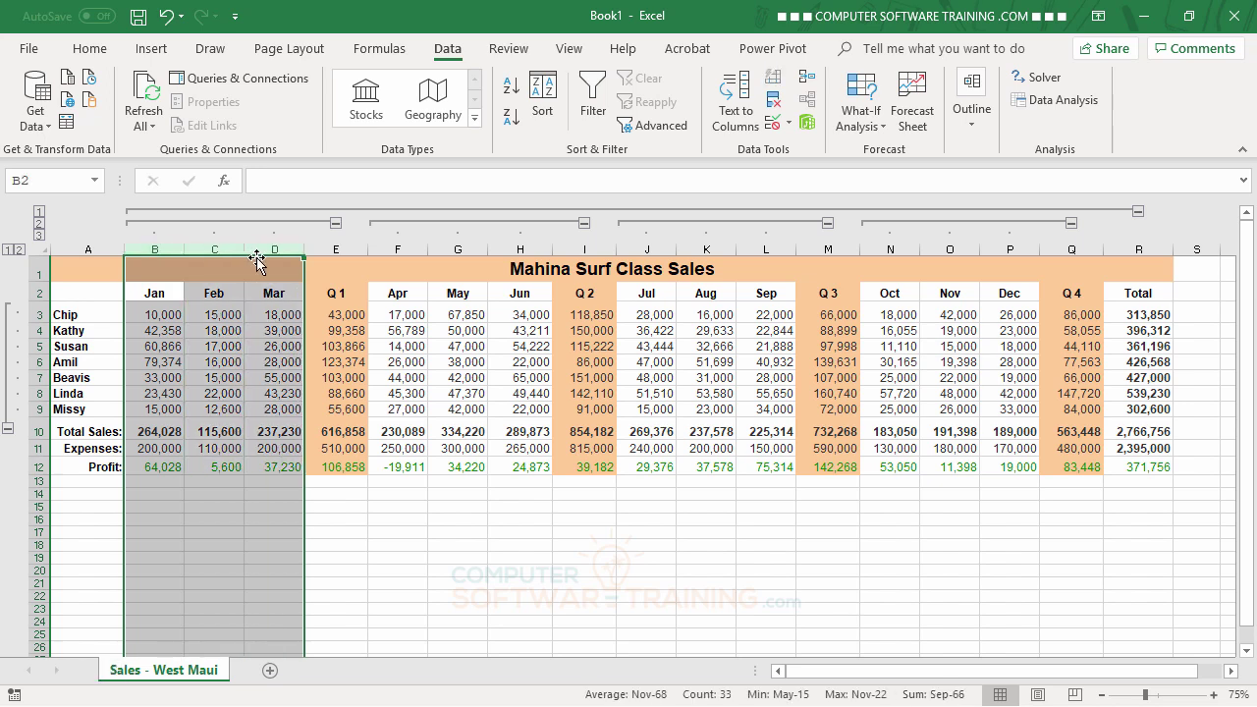
left_click(970, 110)
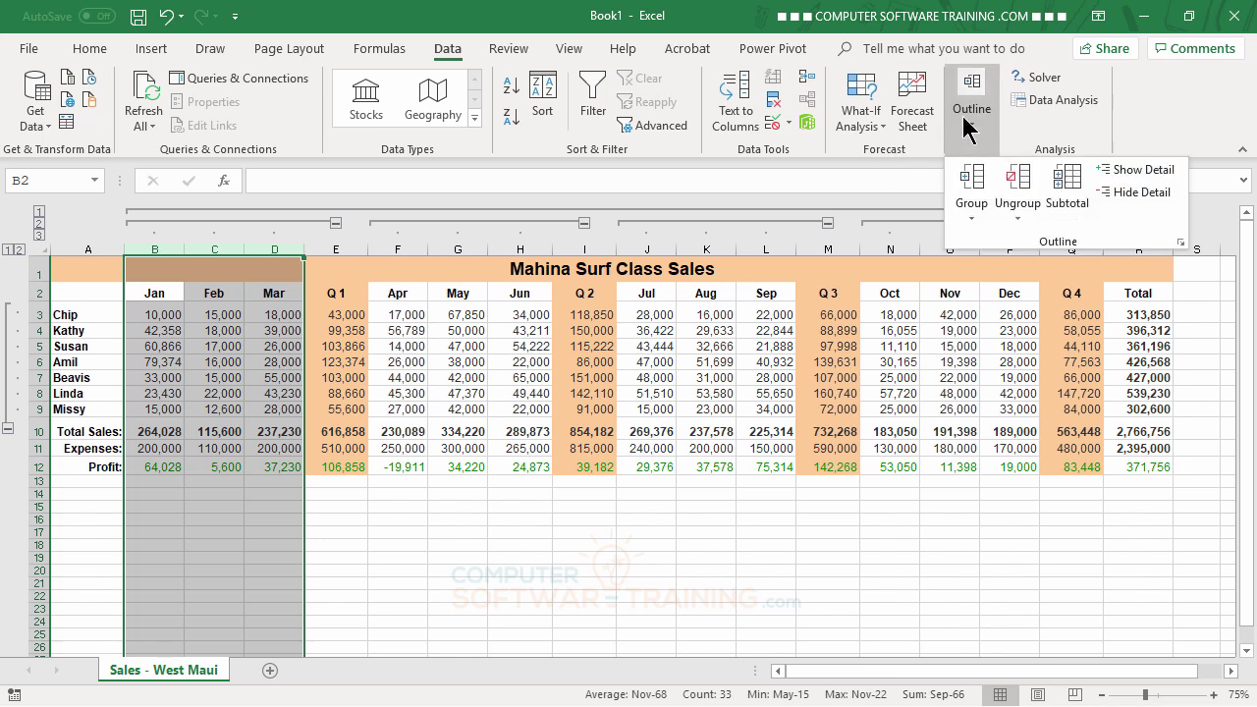
left_click(1016, 183)
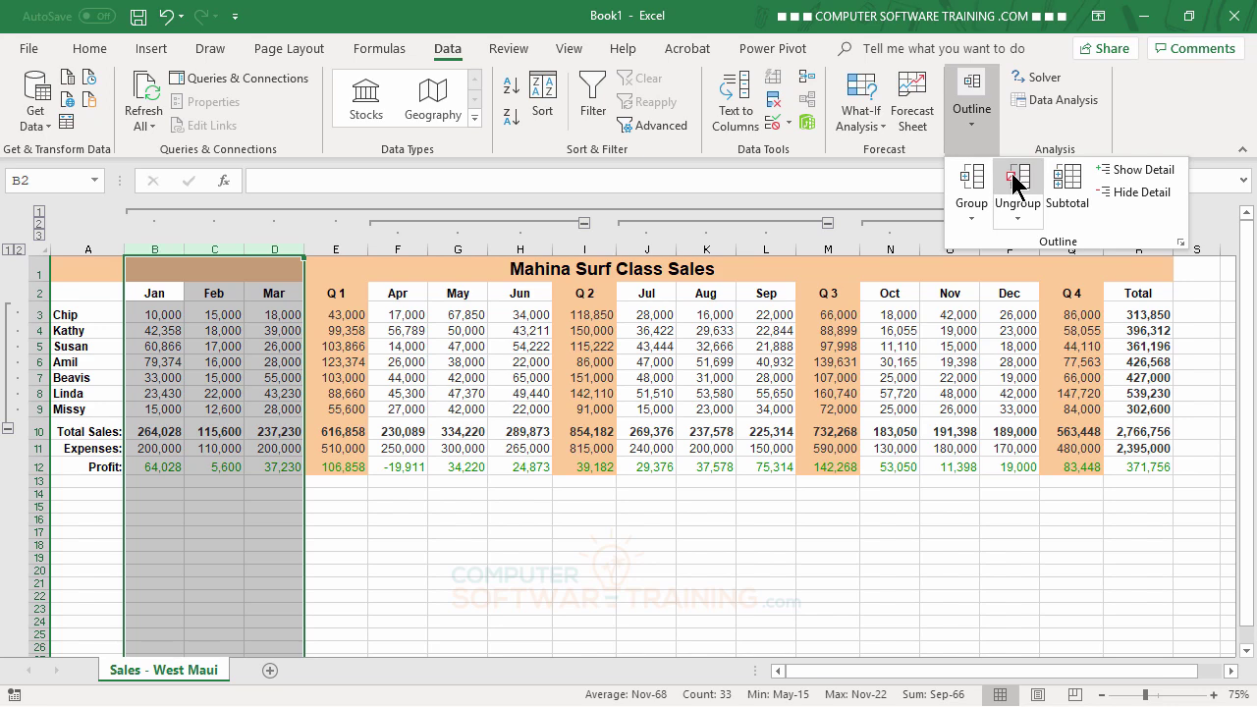
left_click(424, 314)
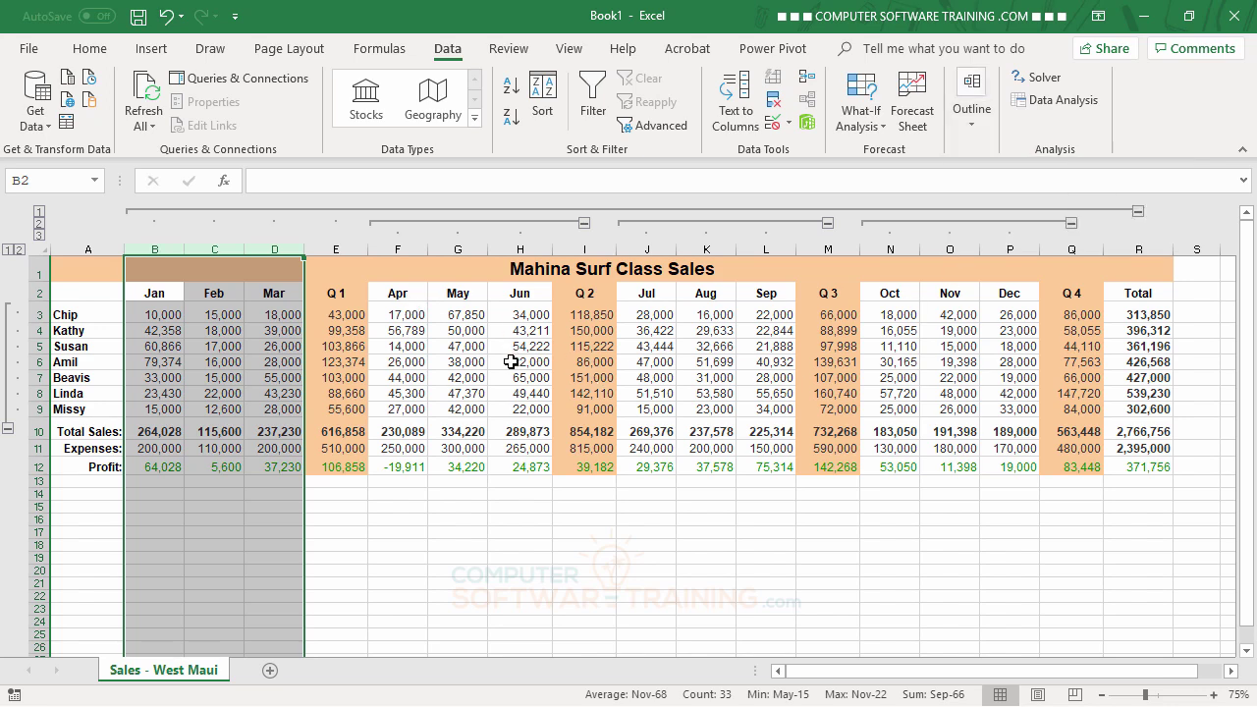
Clear the entire outline from the sales worksheet, removing all column and row groups.
left_click(515, 377)
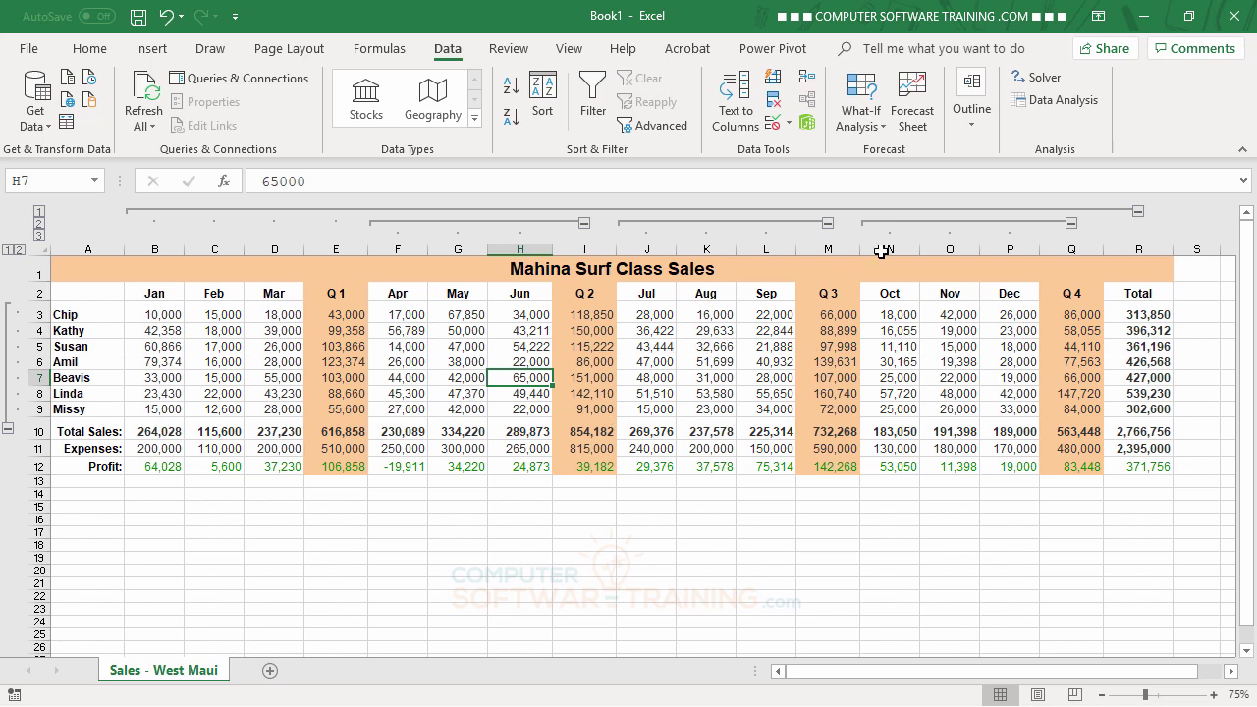
left_click(974, 122)
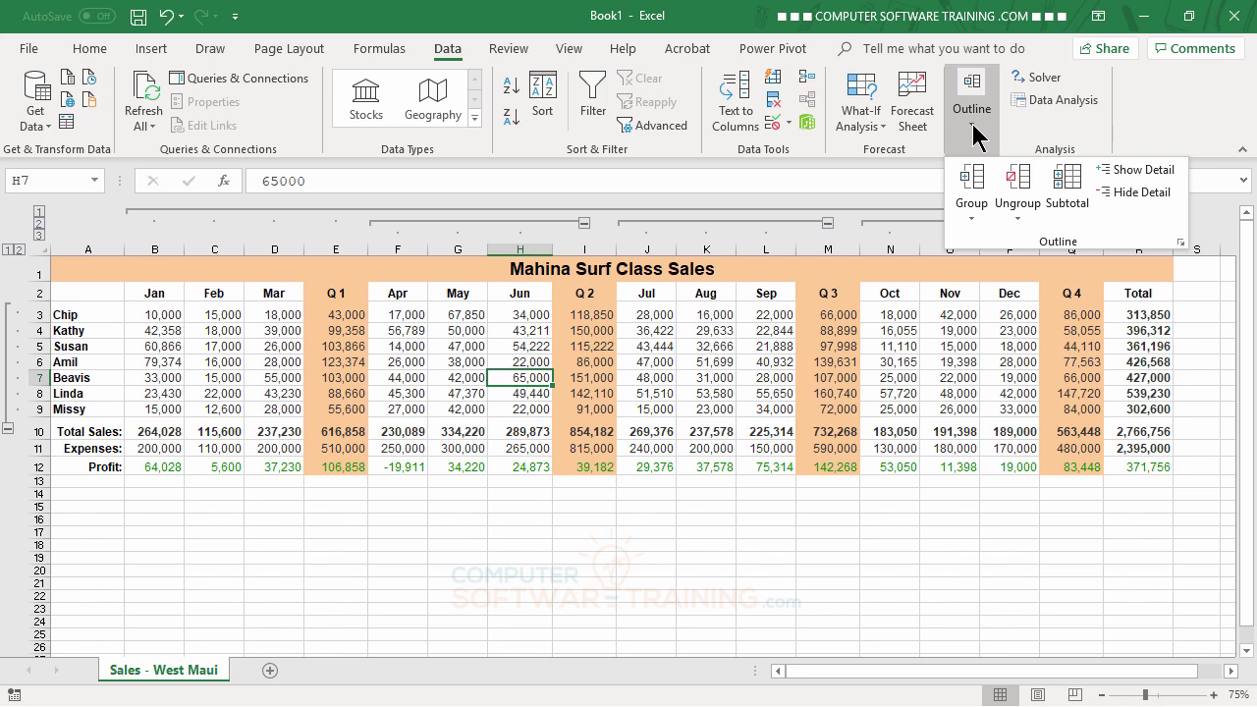
left_click(1017, 214)
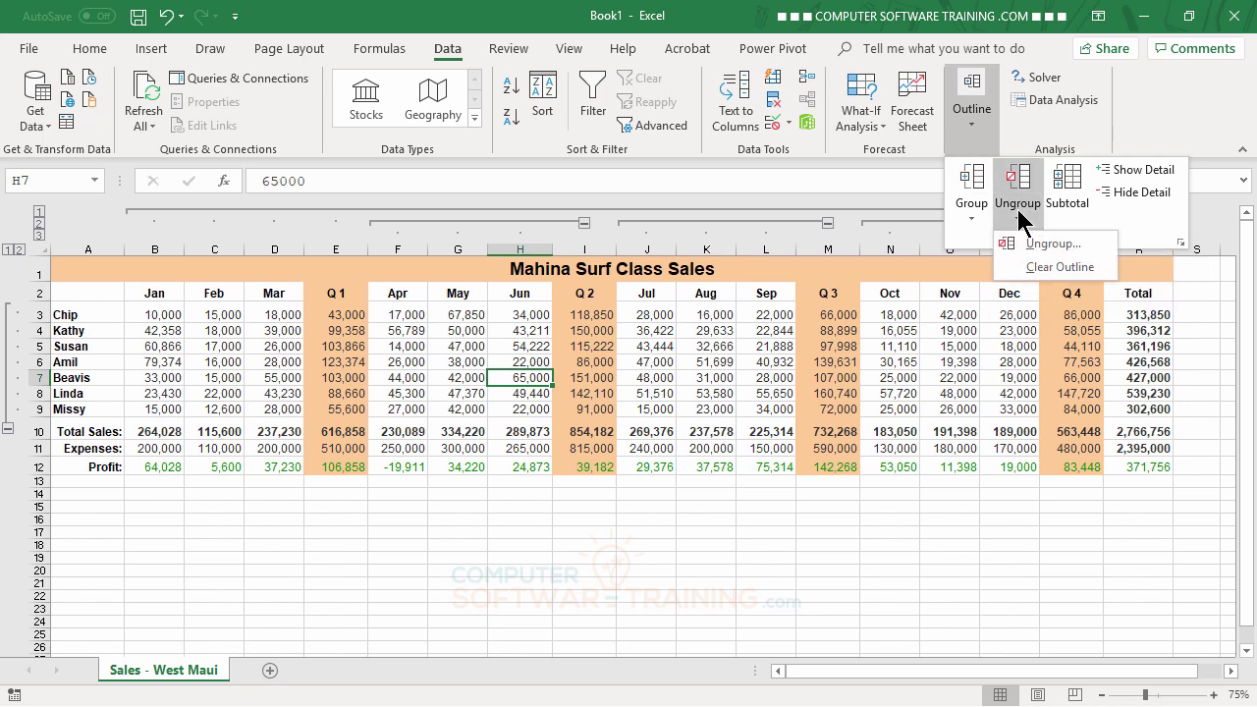
left_click(1053, 268)
left_click(693, 551)
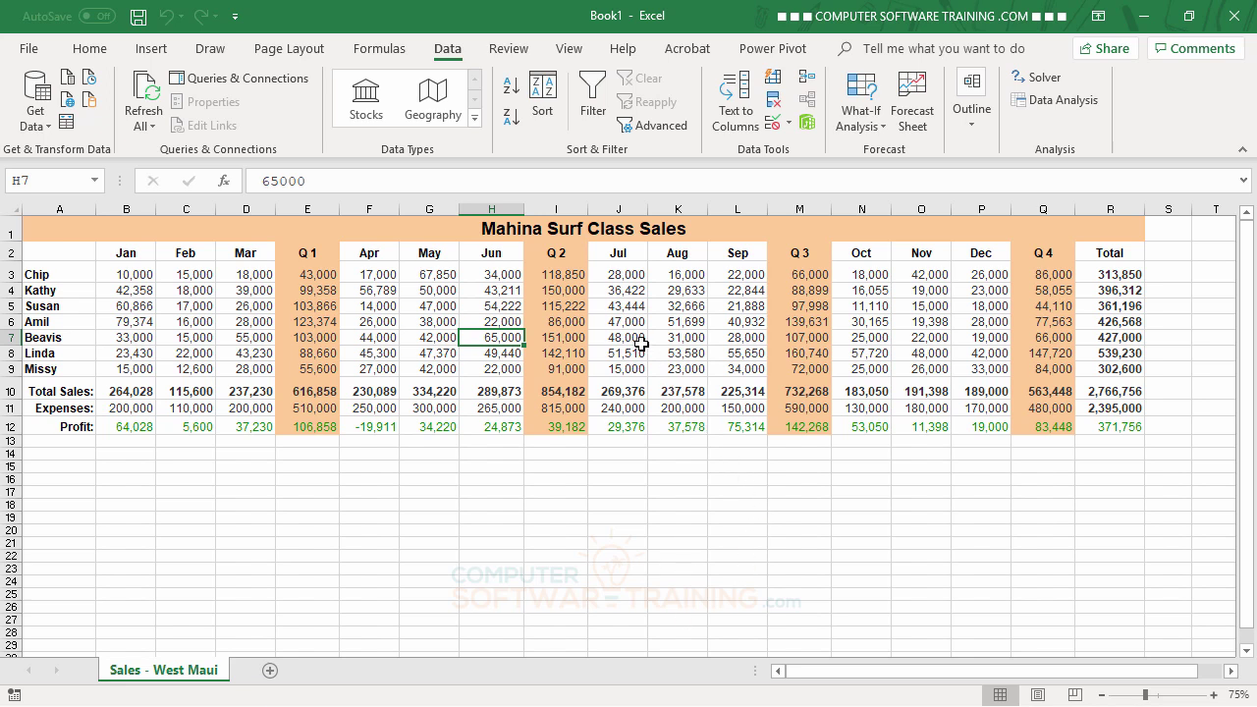
Create an automatic outline of the sales table's rows and columns from a single cell selected inside the data.
left_click(613, 317)
left_click(444, 326)
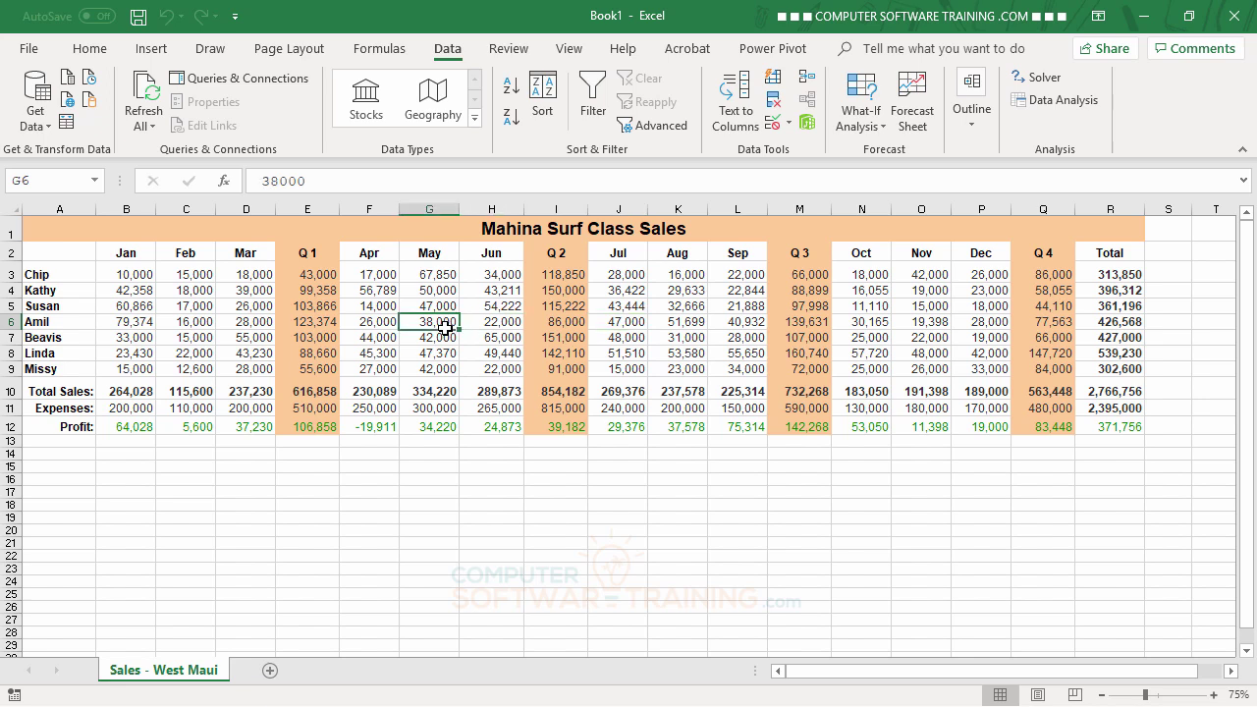
left_click(970, 123)
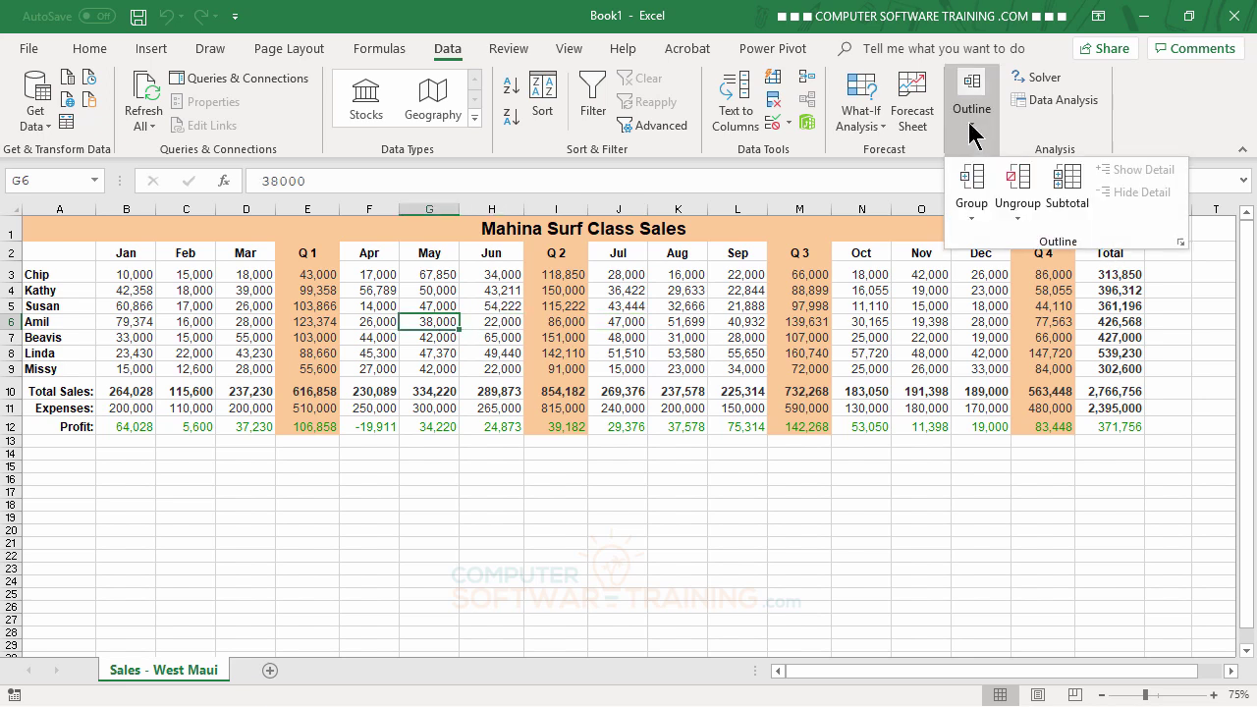
left_click(974, 218)
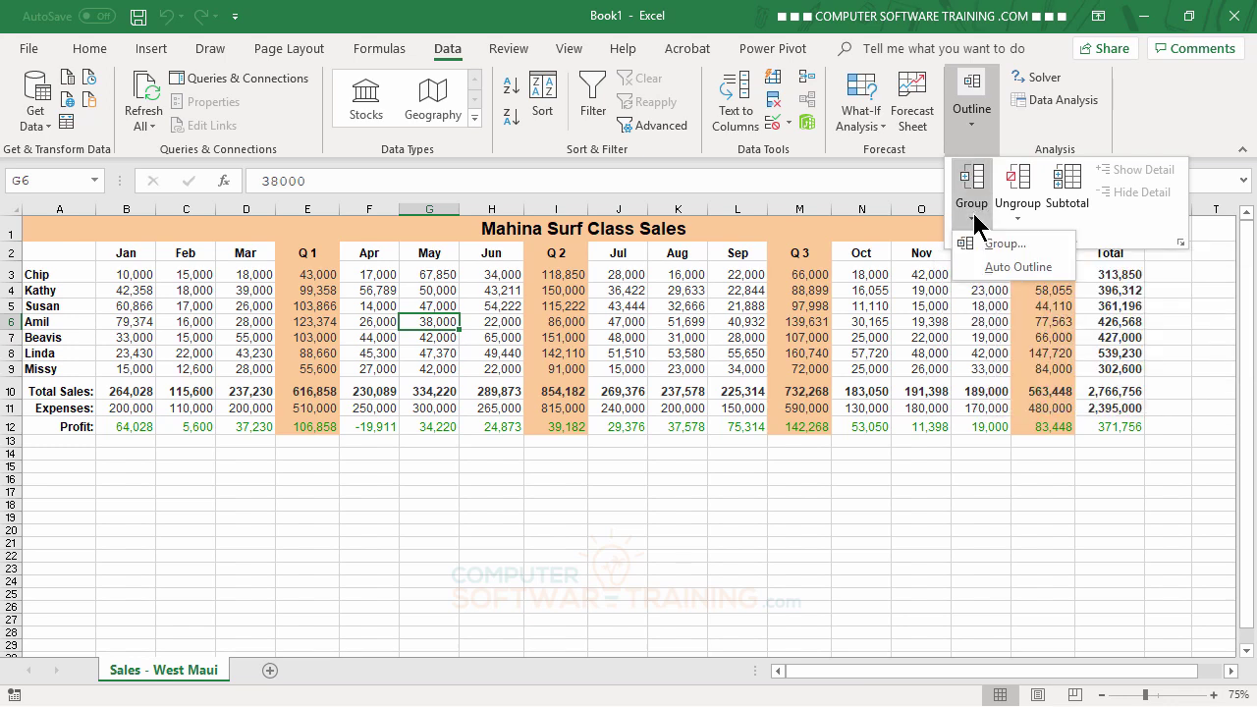
left_click(1017, 267)
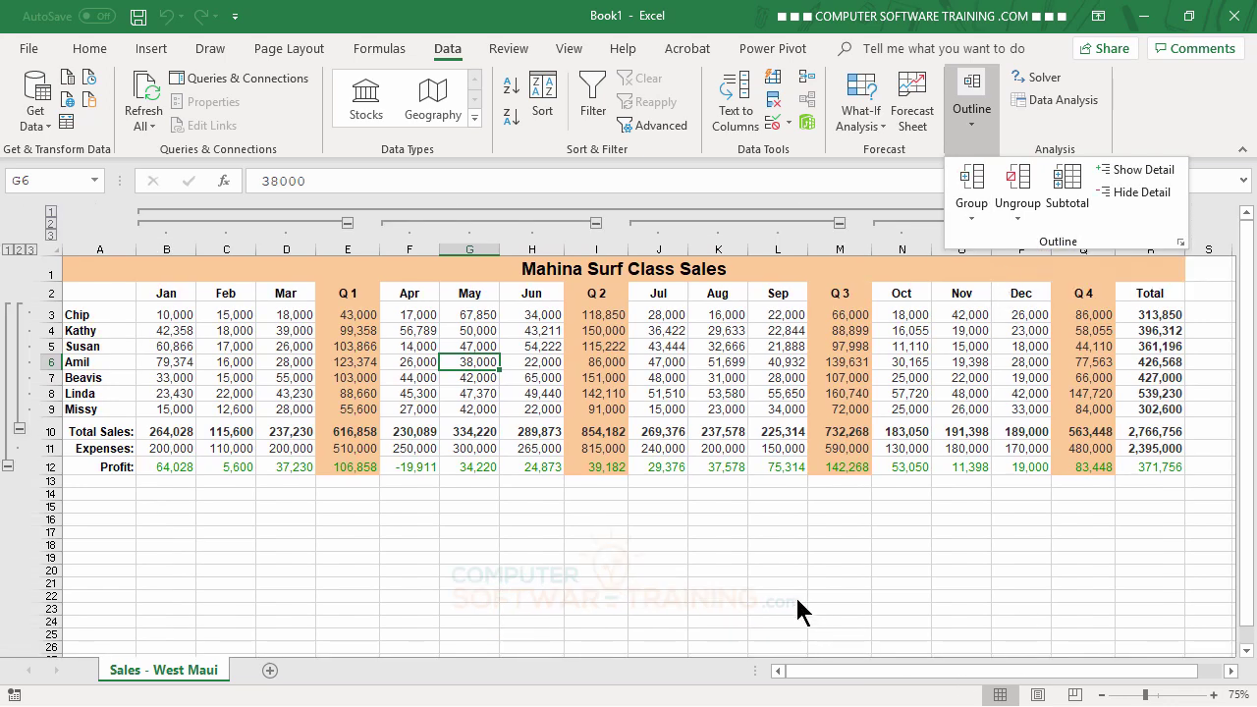
left_click(889, 640)
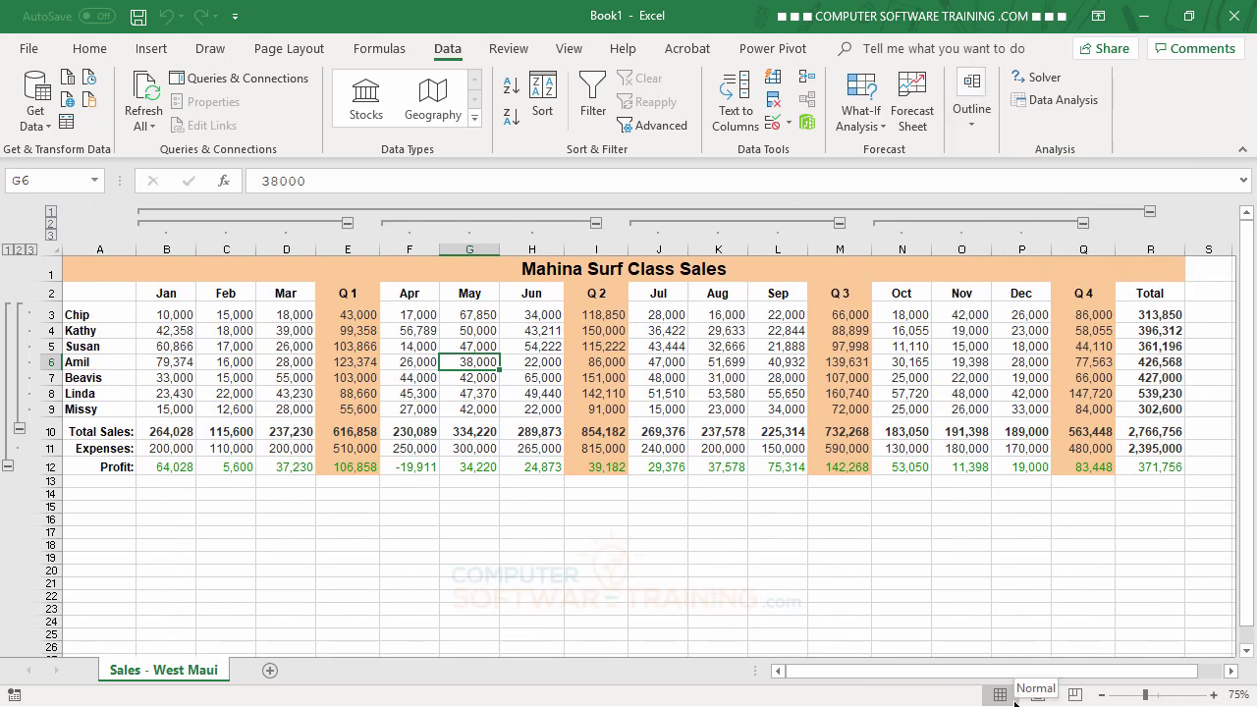